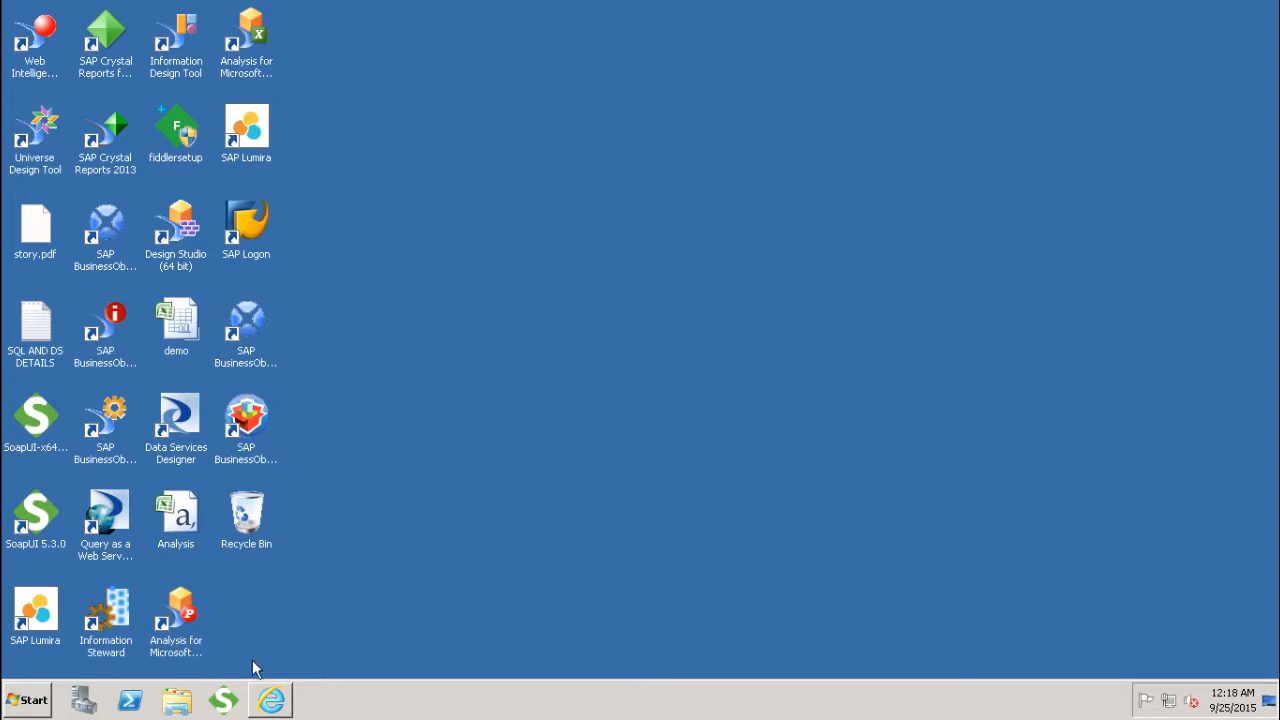
Step: Switch to BI launch pad in Internet Explorer and place a new chart right of the Report 1 table using the More Column Charts option
left_click(270, 702)
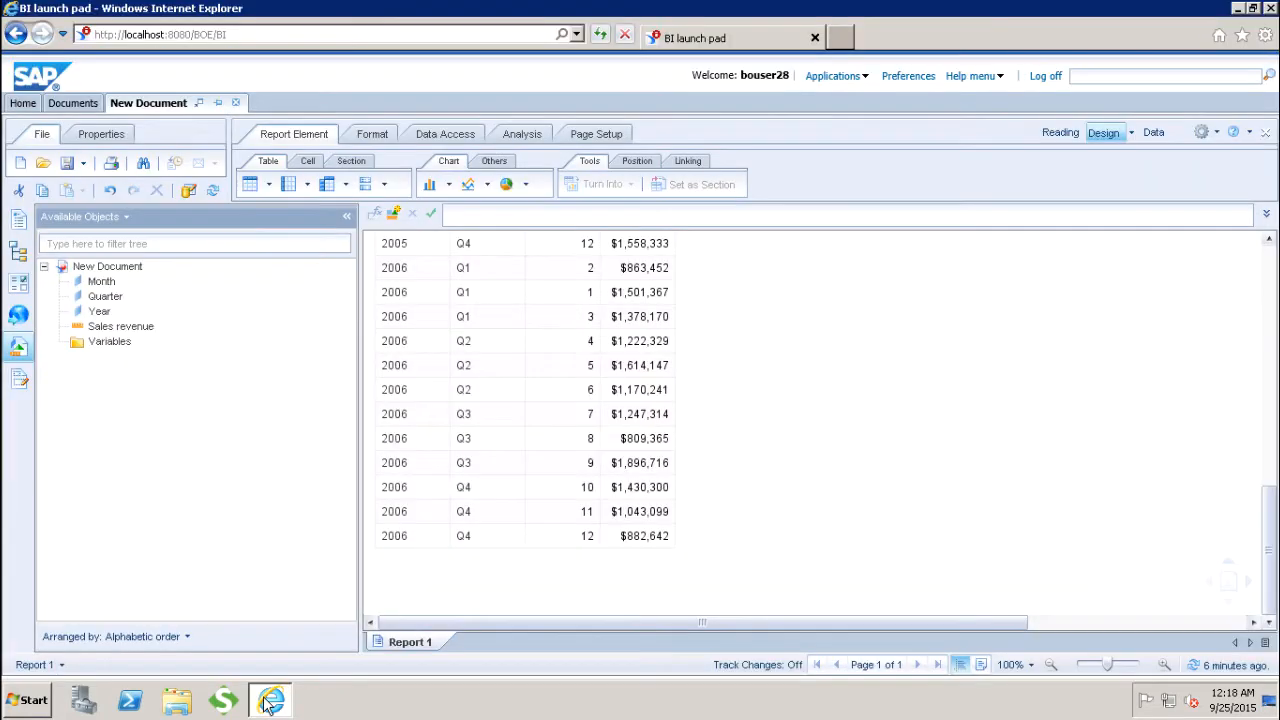
left_click_drag(1273, 490, 1274, 278)
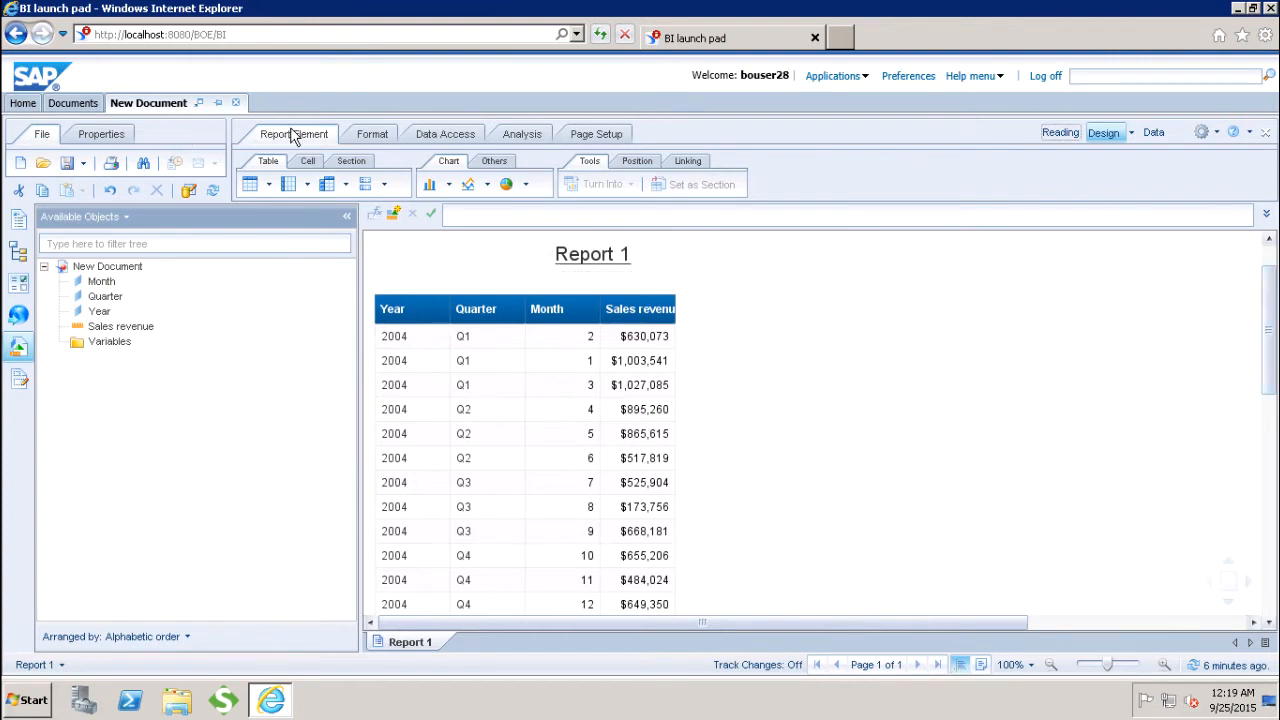
left_click(448, 186)
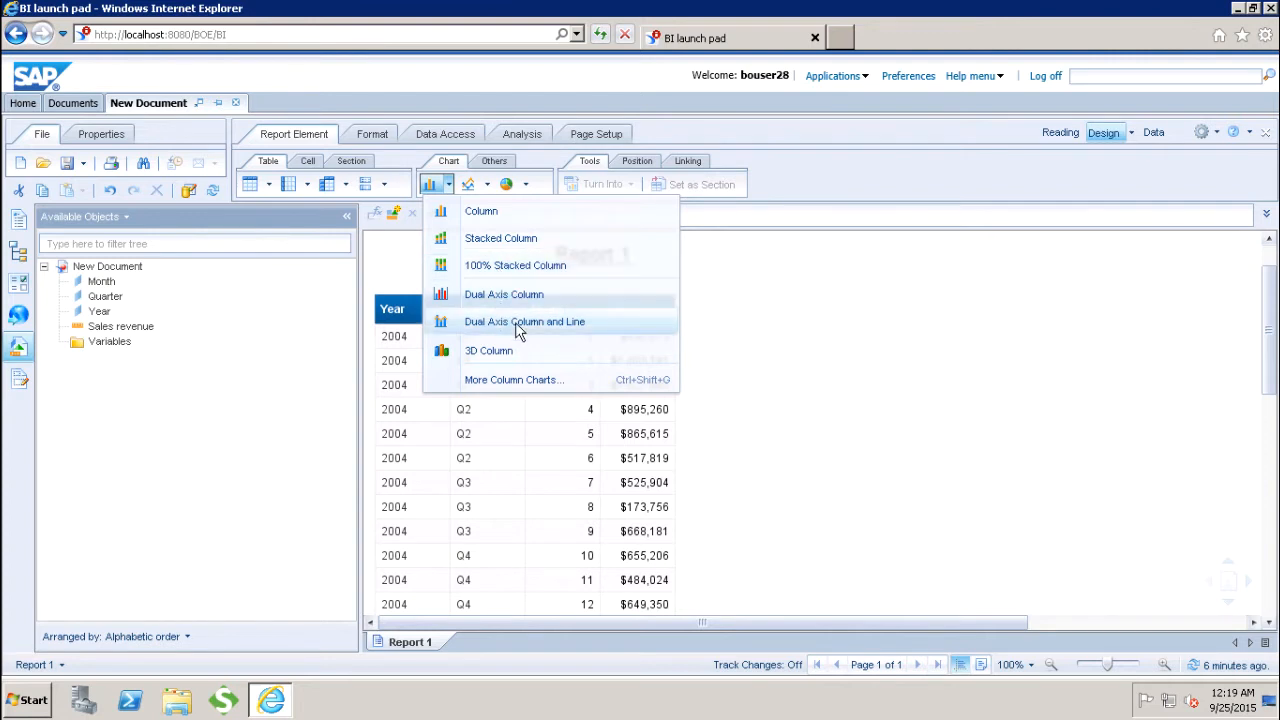
left_click(515, 385)
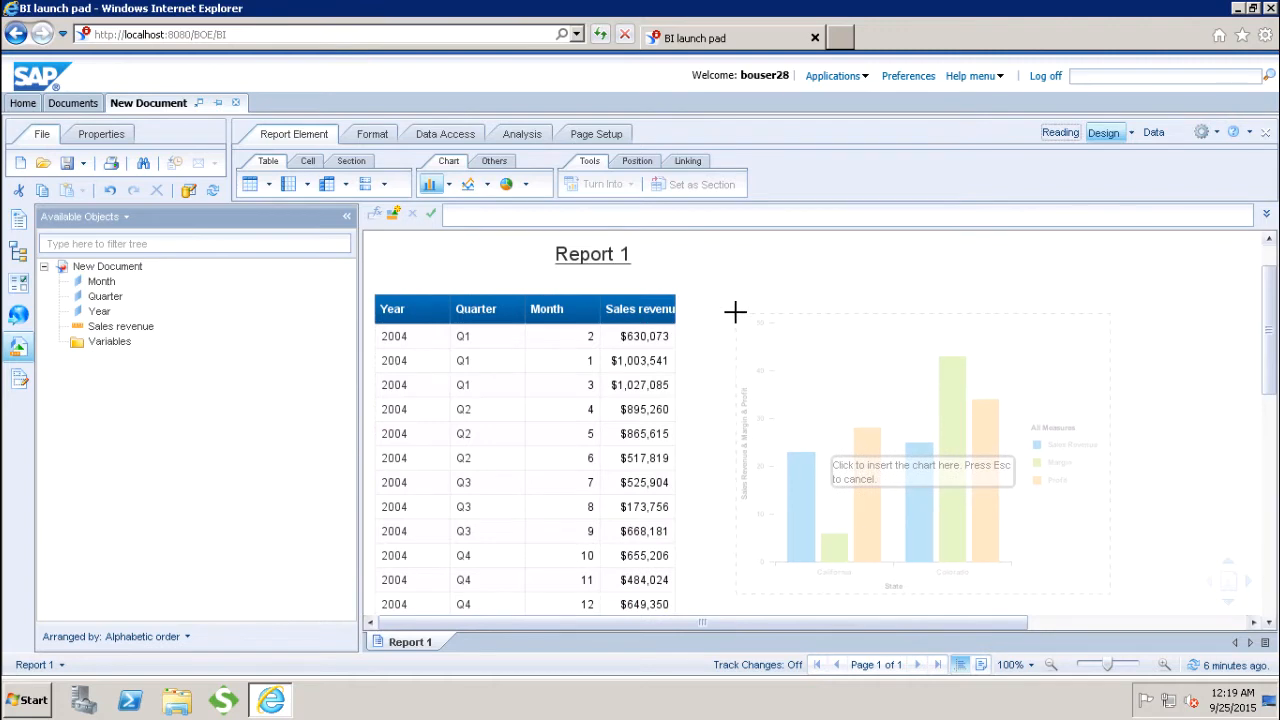
left_click(735, 312)
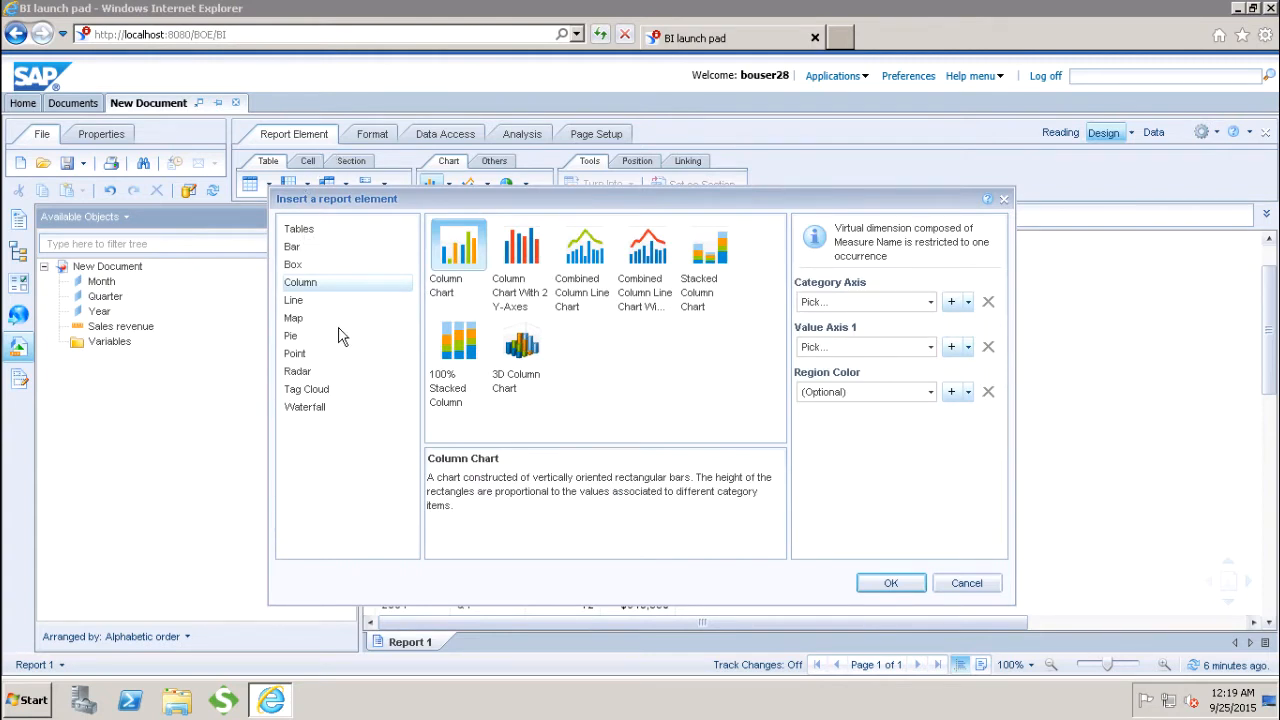
Step: Examine the available table, bar chart and box plot types and their descriptions for the new report element
left_click(300, 236)
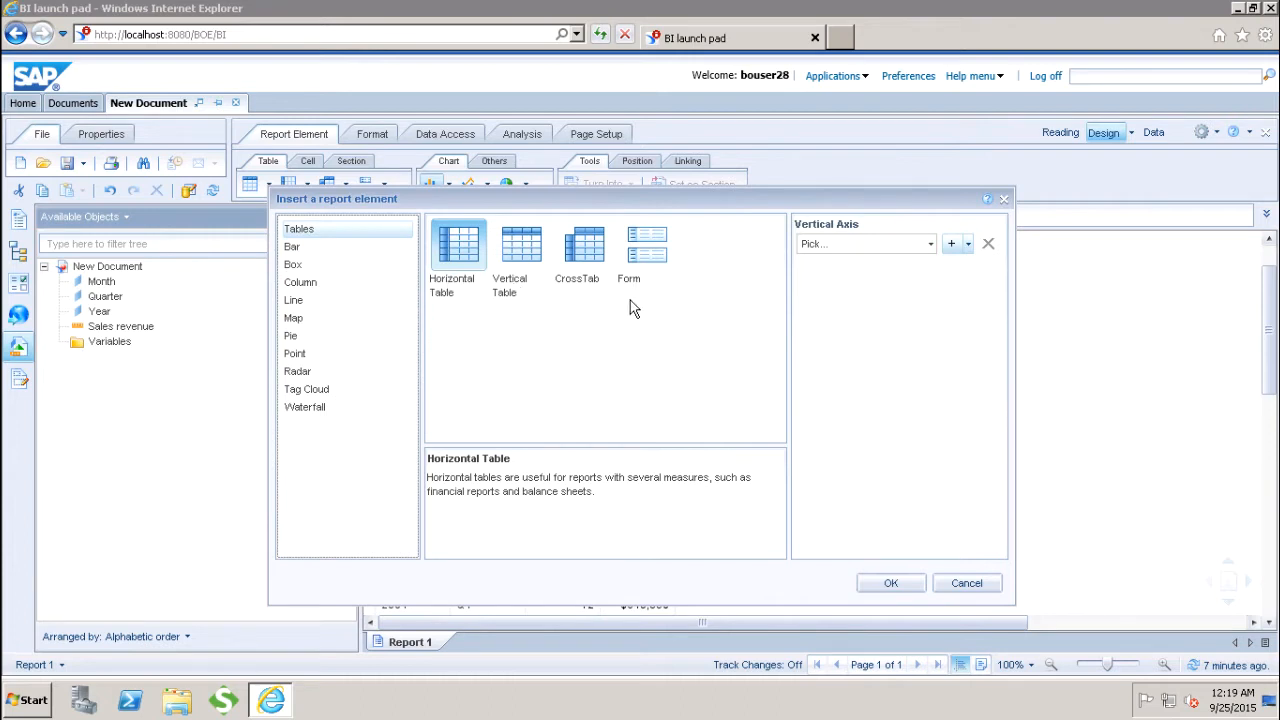
left_click(292, 250)
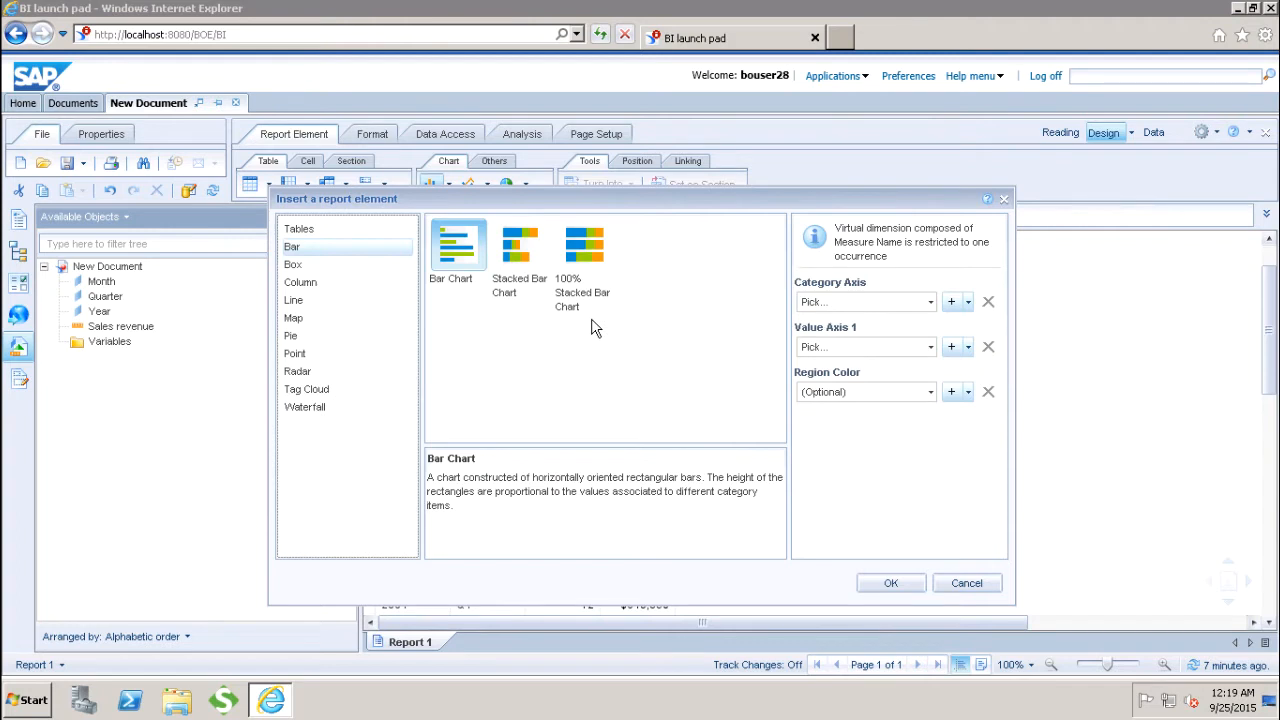
left_click(440, 250)
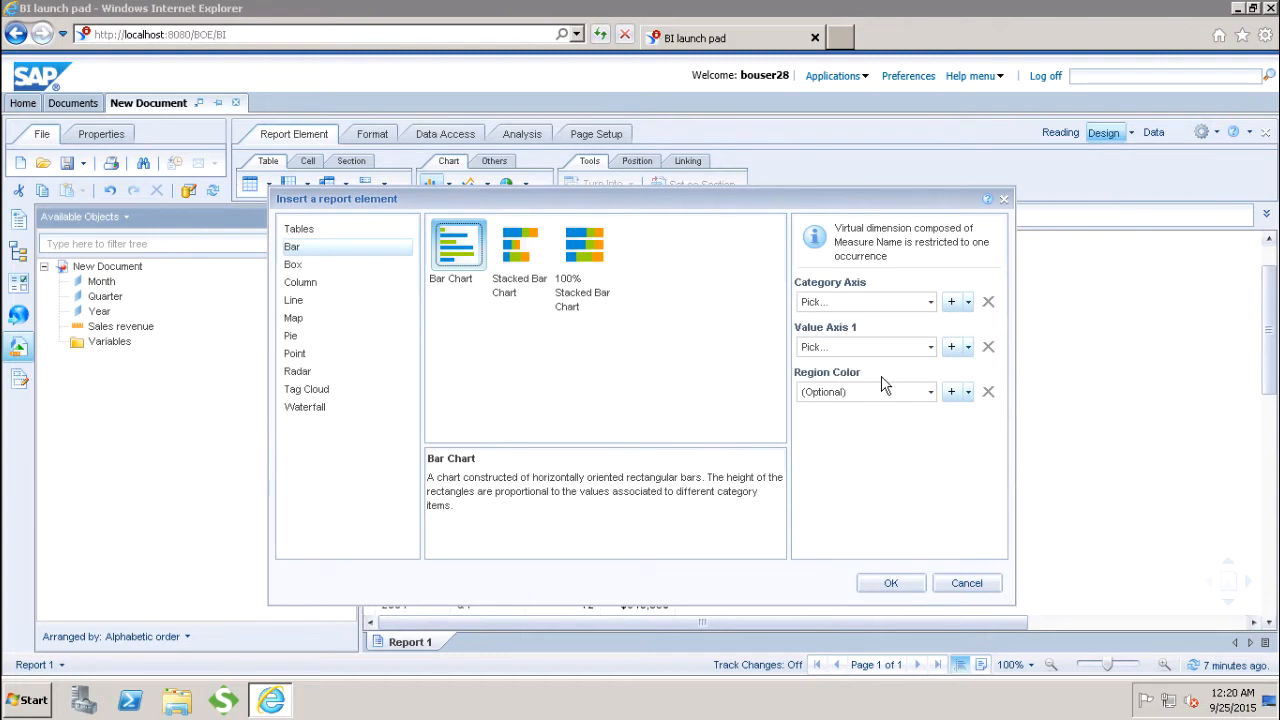
left_click(509, 267)
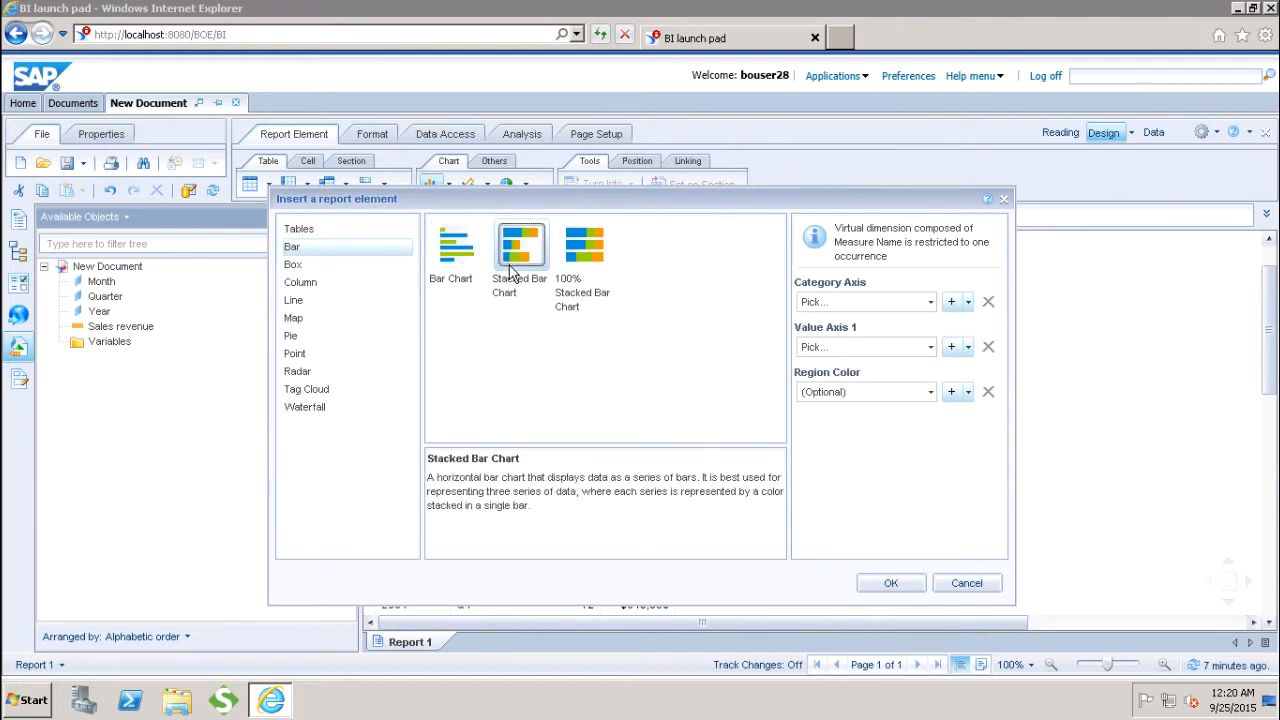
left_click(577, 268)
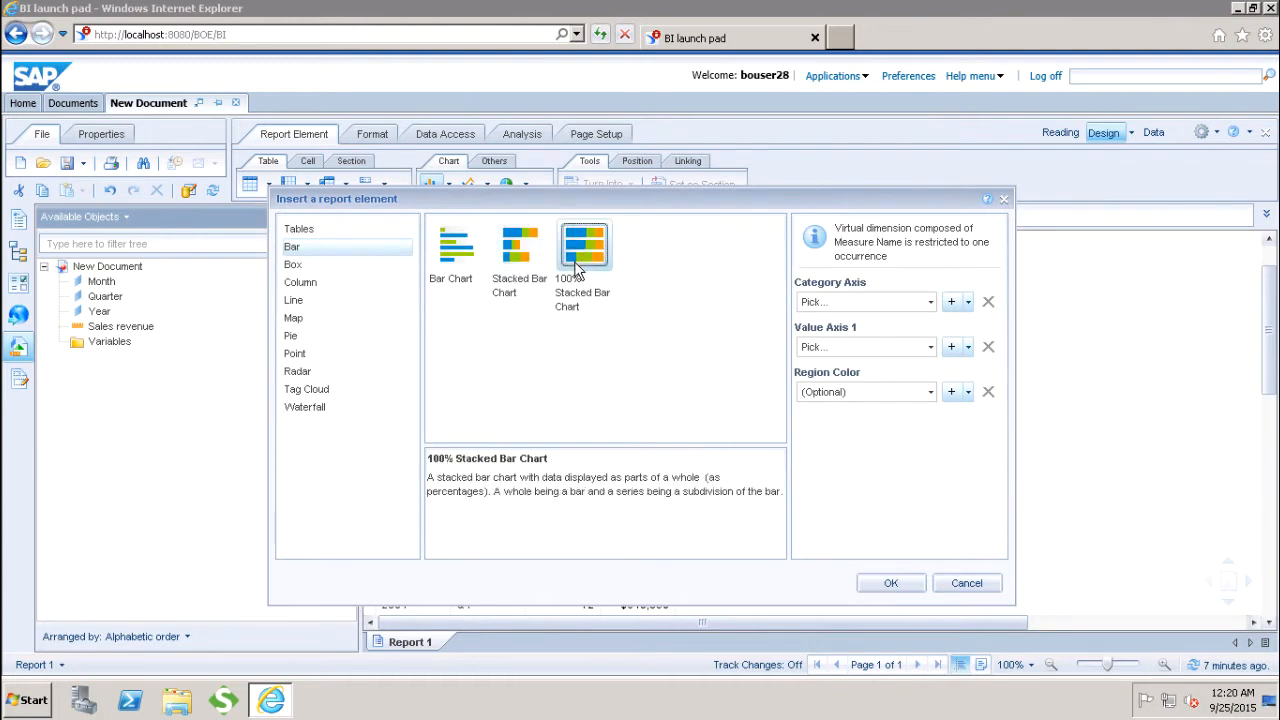
left_click(295, 265)
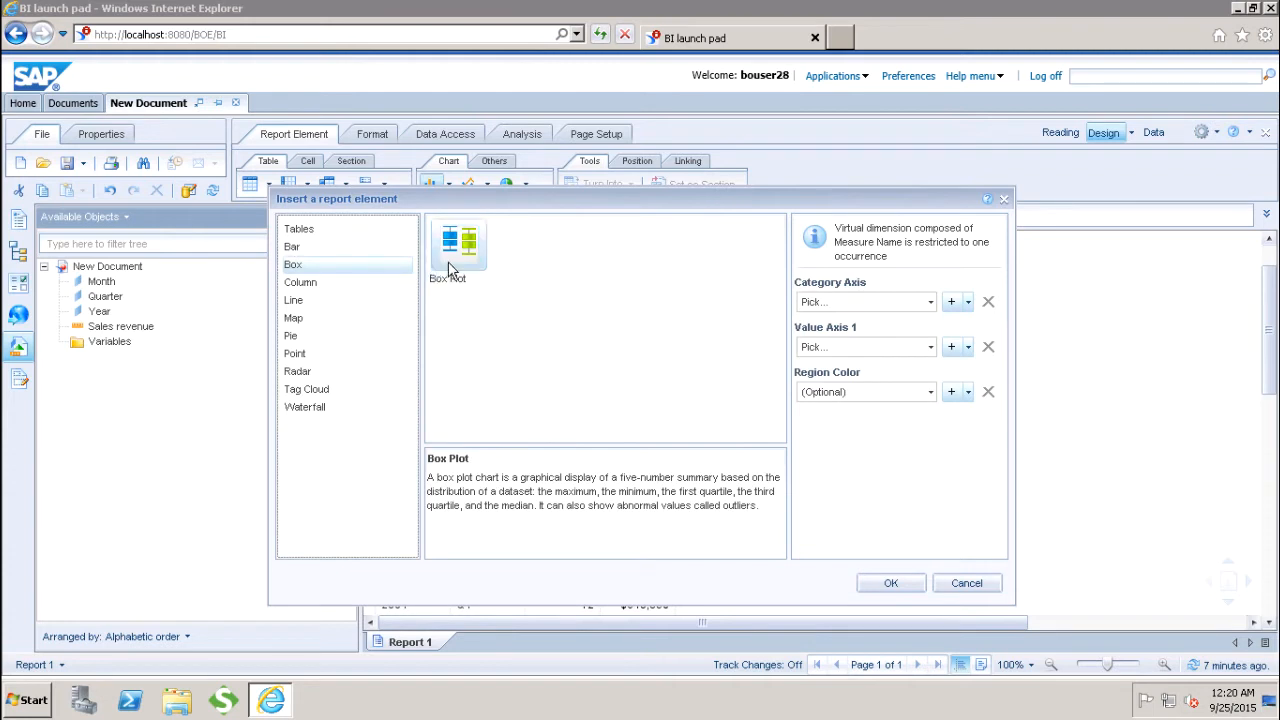
left_click(449, 268)
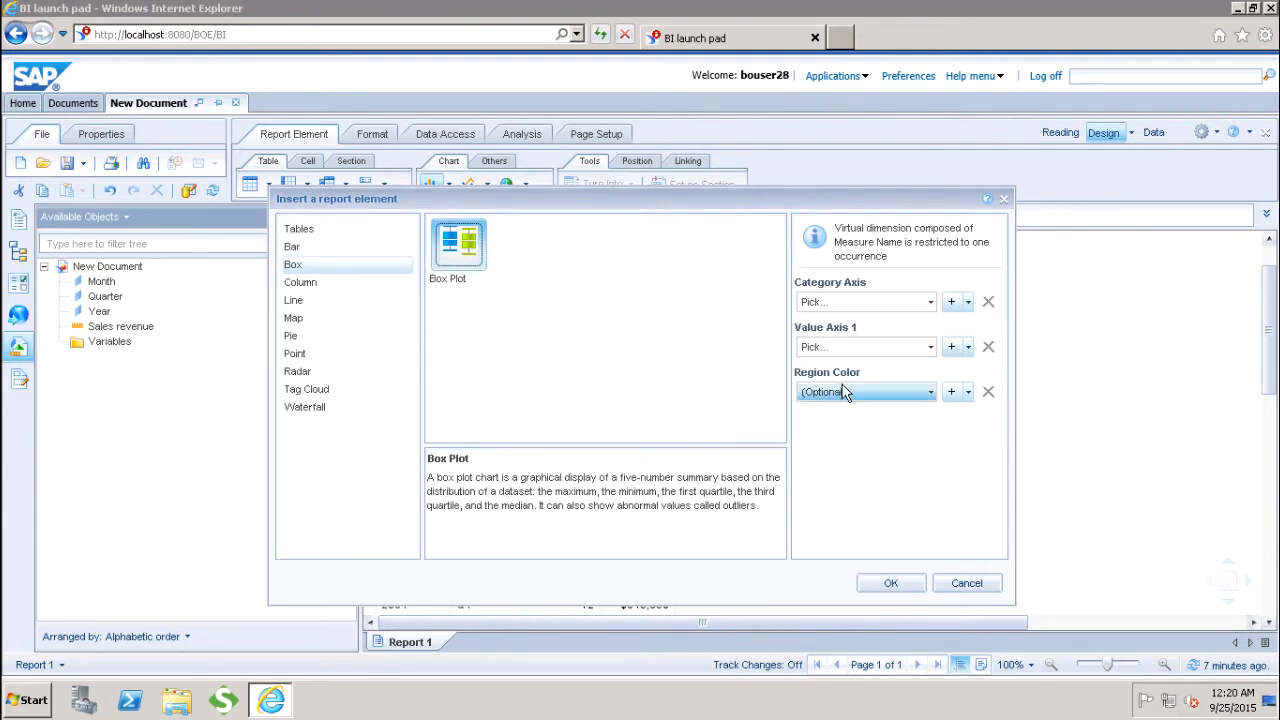
Step: Examine the column, line, map, pie, point, radar, tag cloud and waterfall chart types for the new report element
left_click(309, 285)
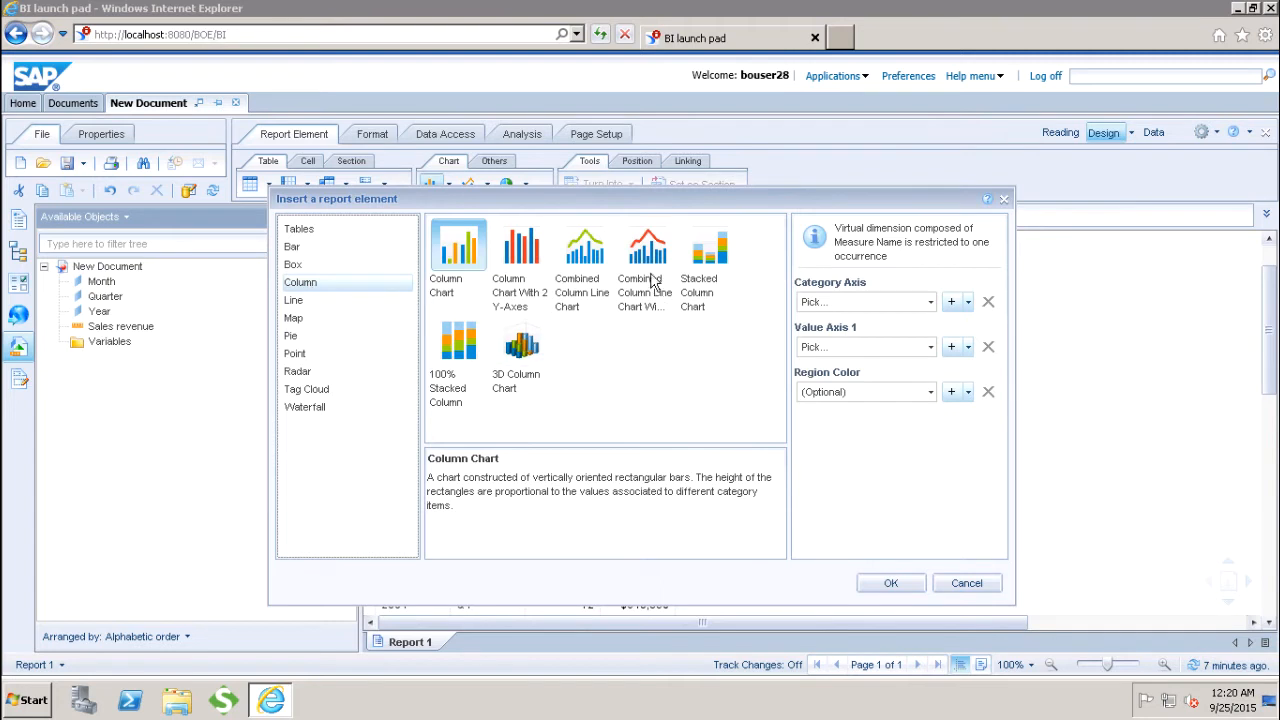
left_click(297, 303)
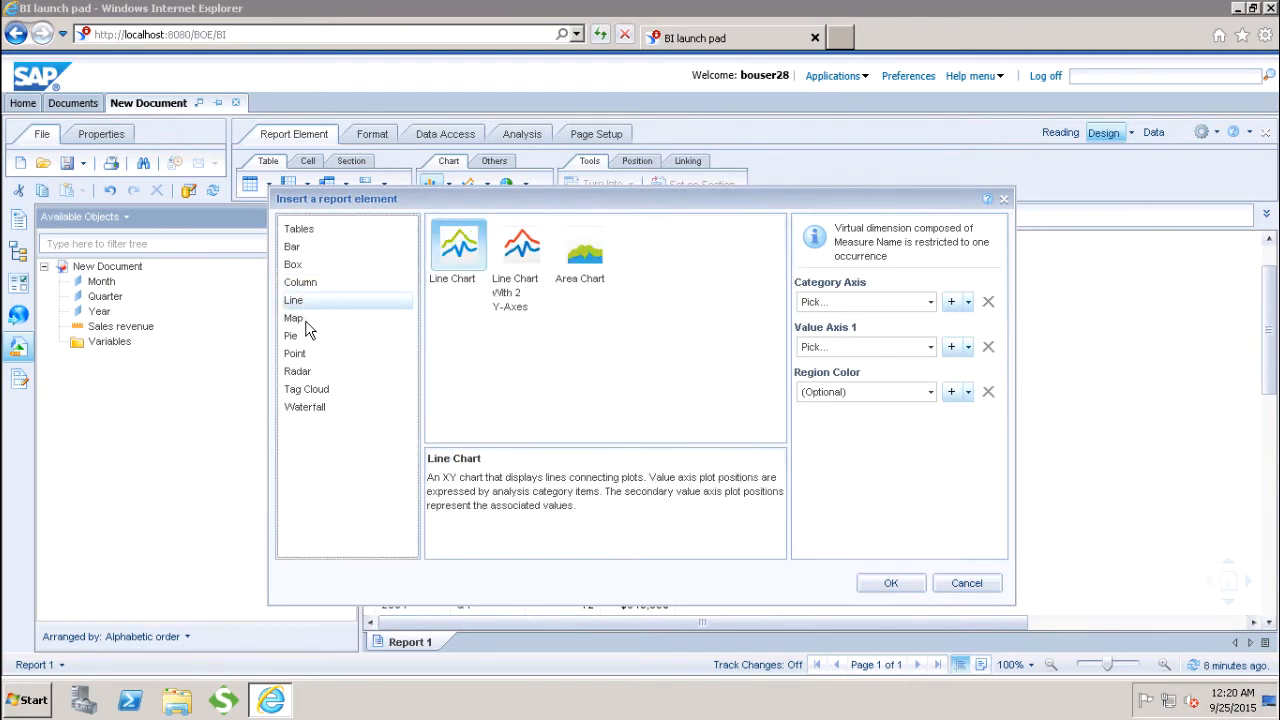
left_click(296, 318)
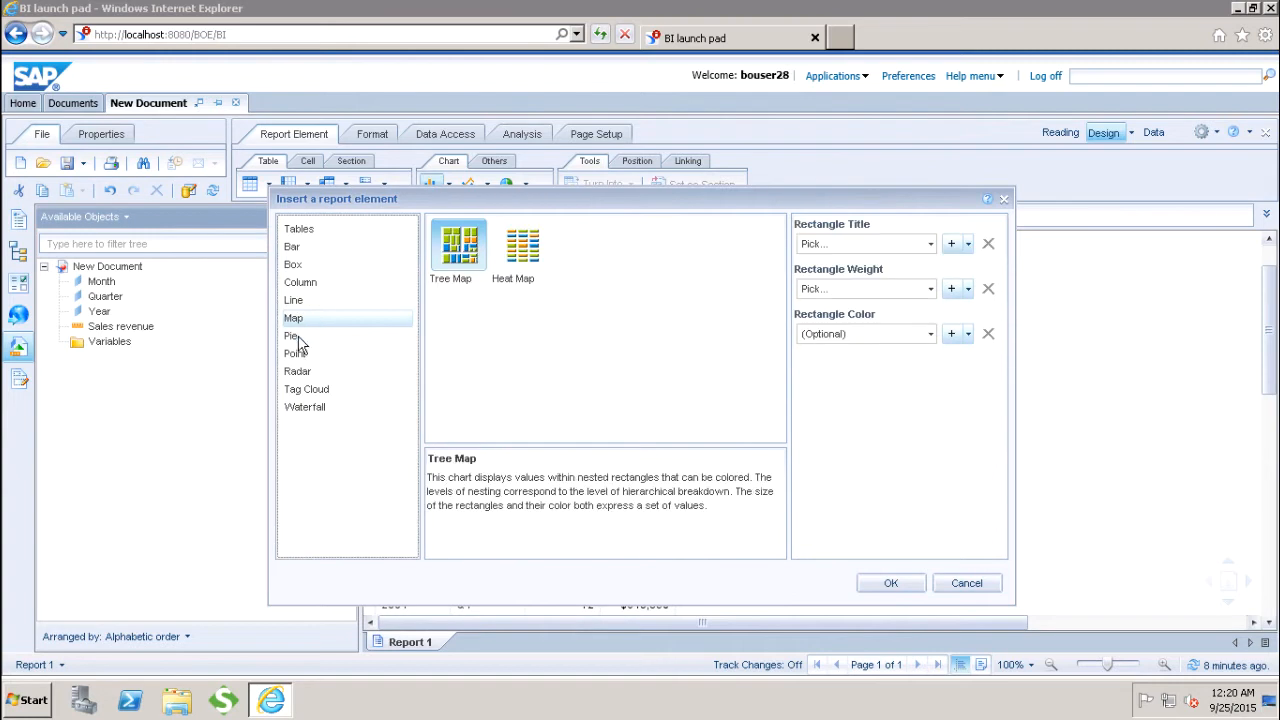
left_click(297, 337)
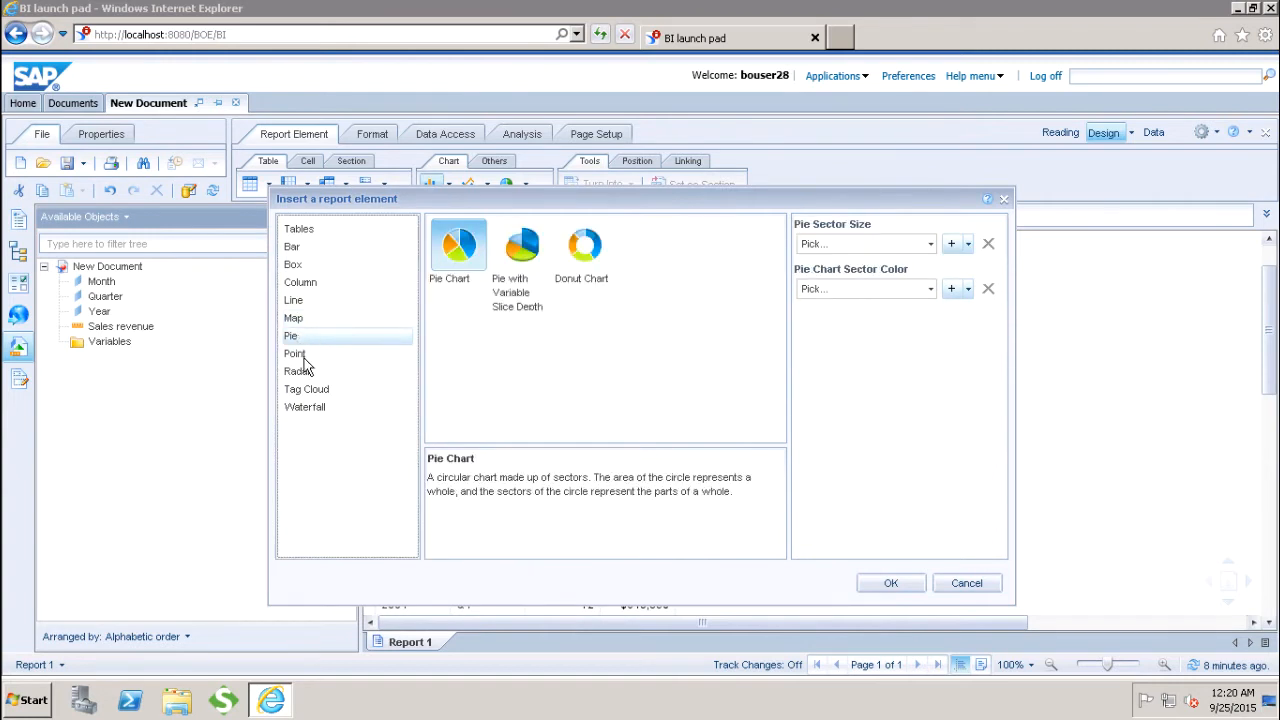
left_click(303, 355)
left_click(315, 374)
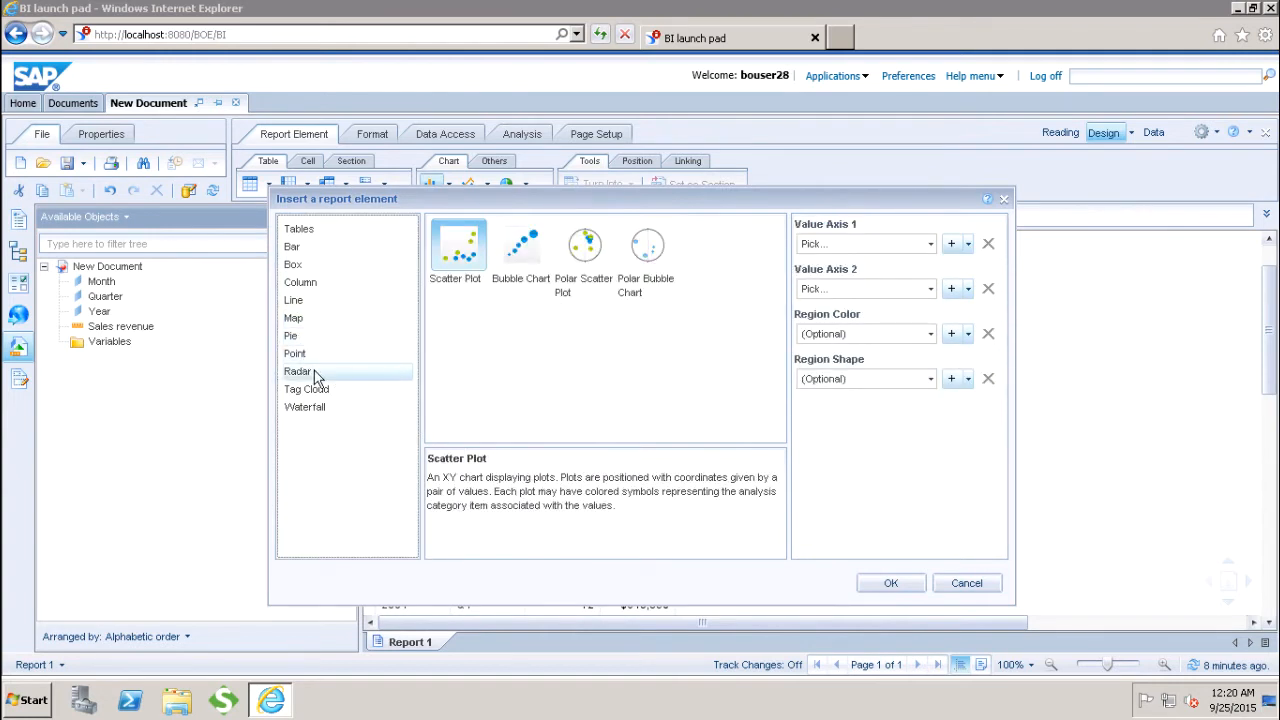
left_click(320, 390)
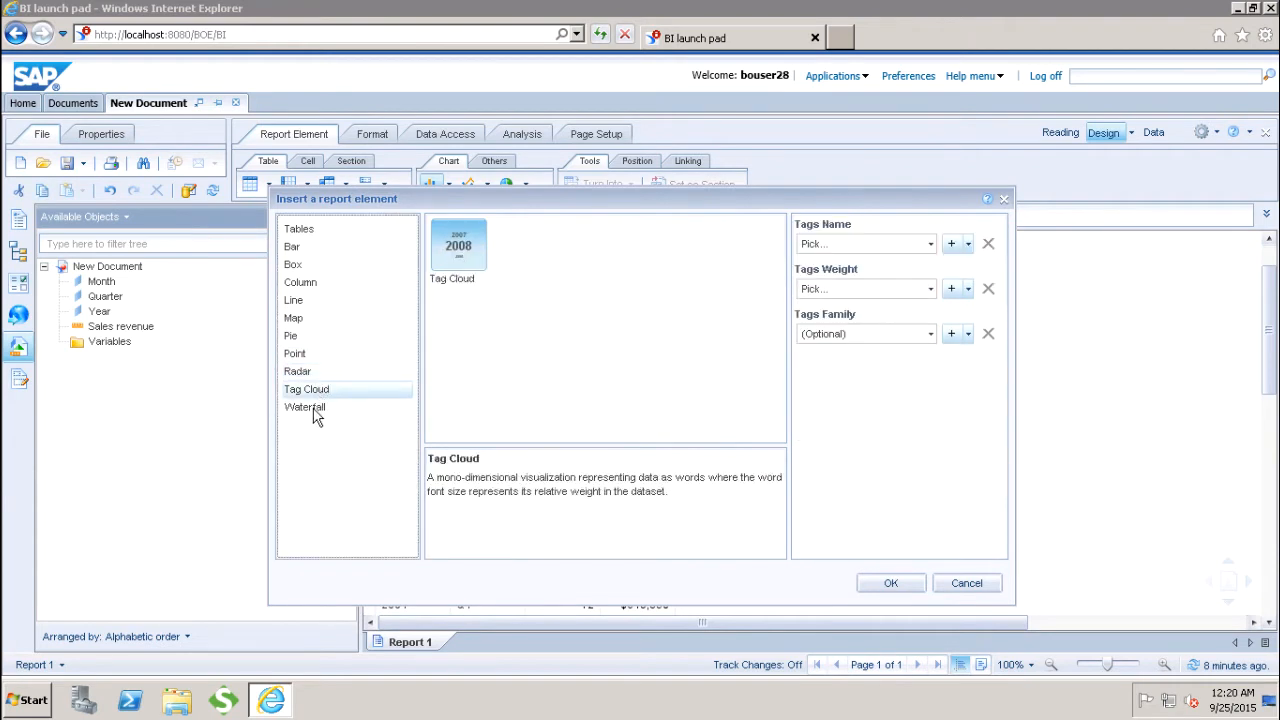
left_click(314, 410)
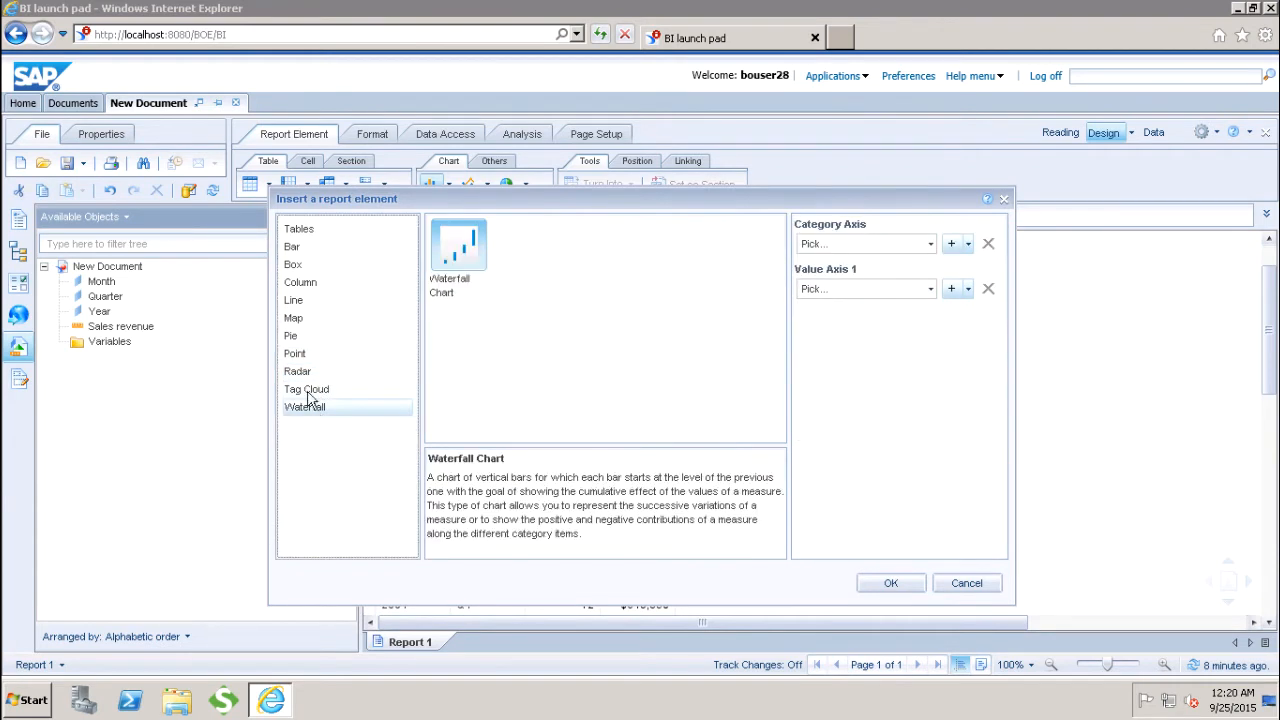
Step: Choose the Pie Chart type and insert it without data beside the table
left_click(305, 340)
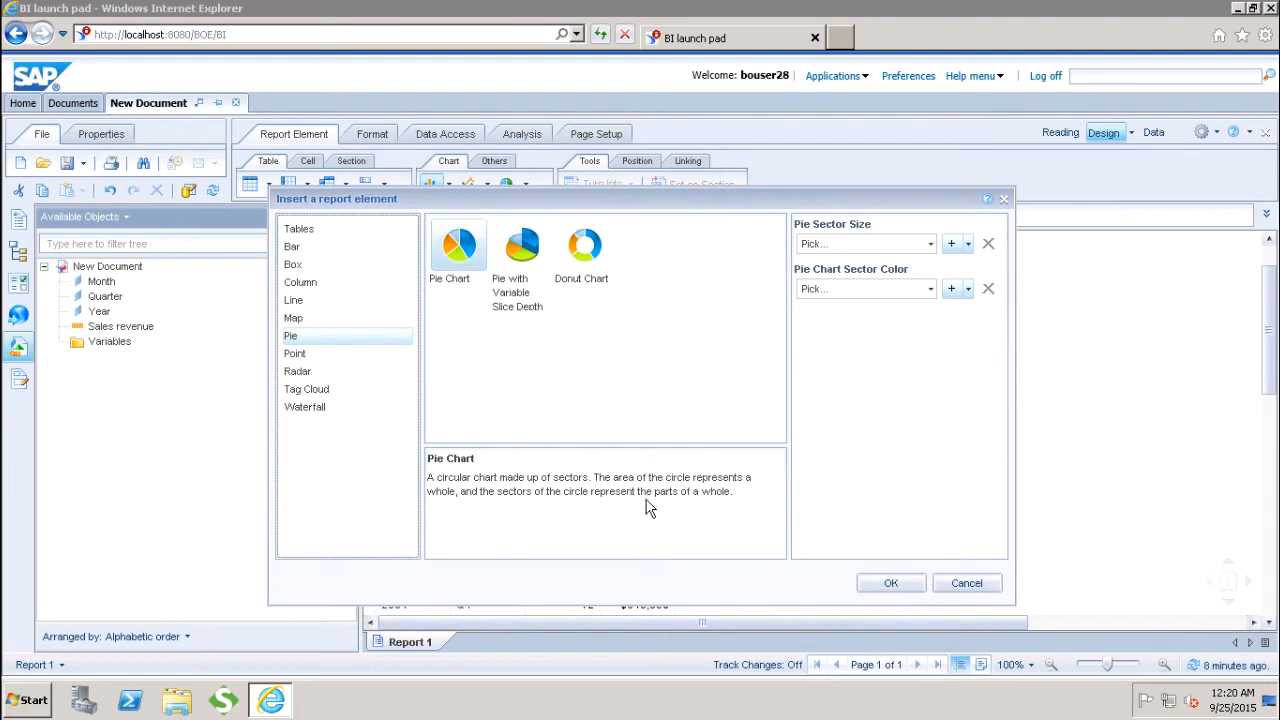
left_click(875, 590)
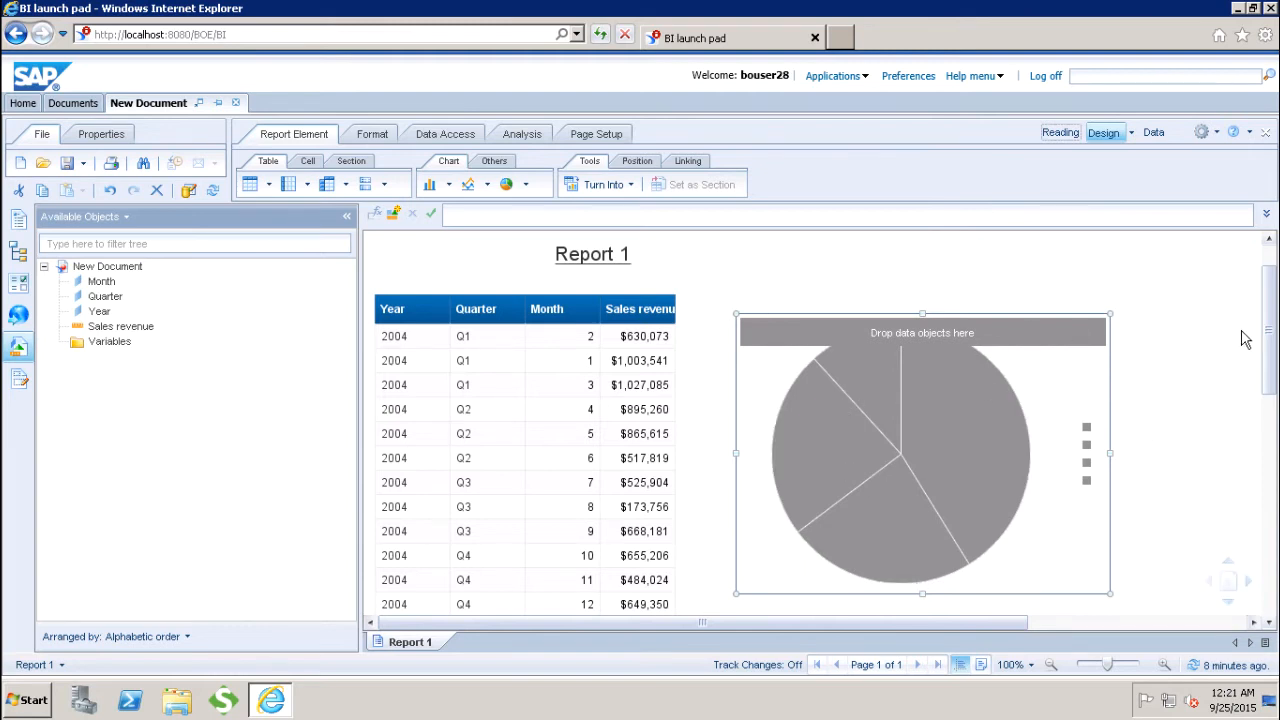
Step: Assign data to the pie chart, with Sales revenue as Pie Sector Size and Year as Pie Chart Sector Color
left_click_drag(1270, 310, 1273, 328)
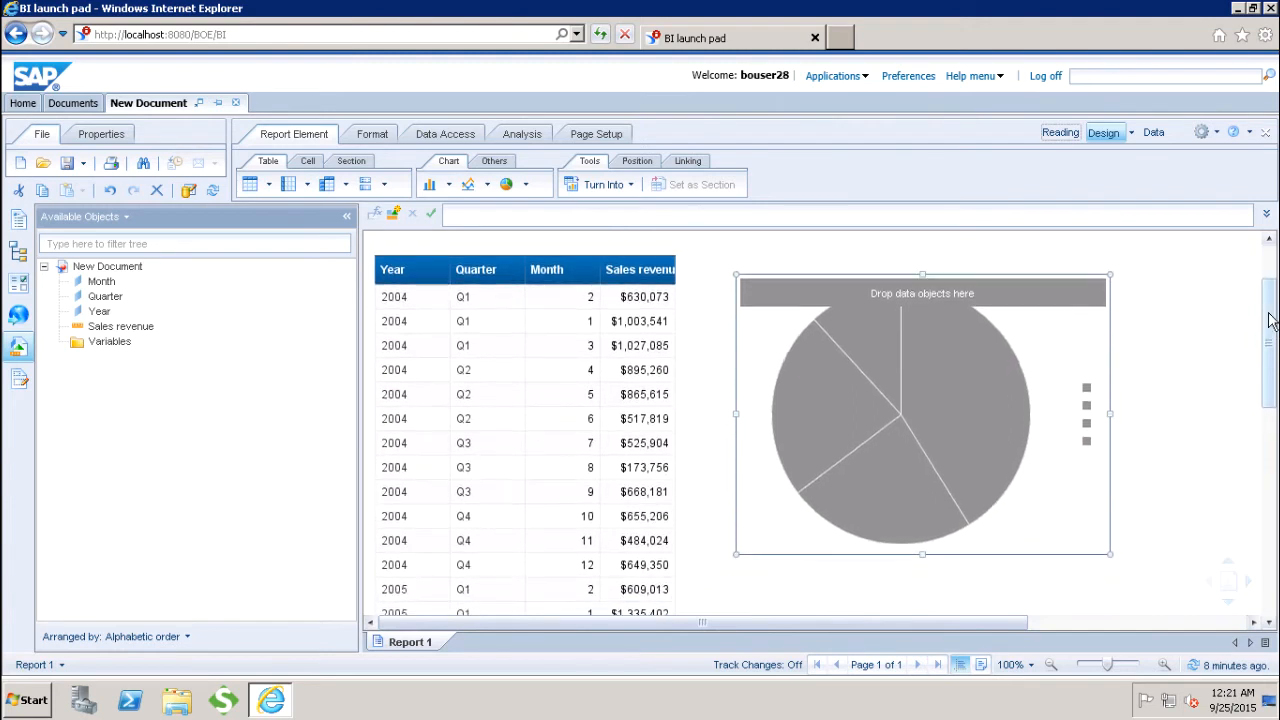
left_click(942, 273)
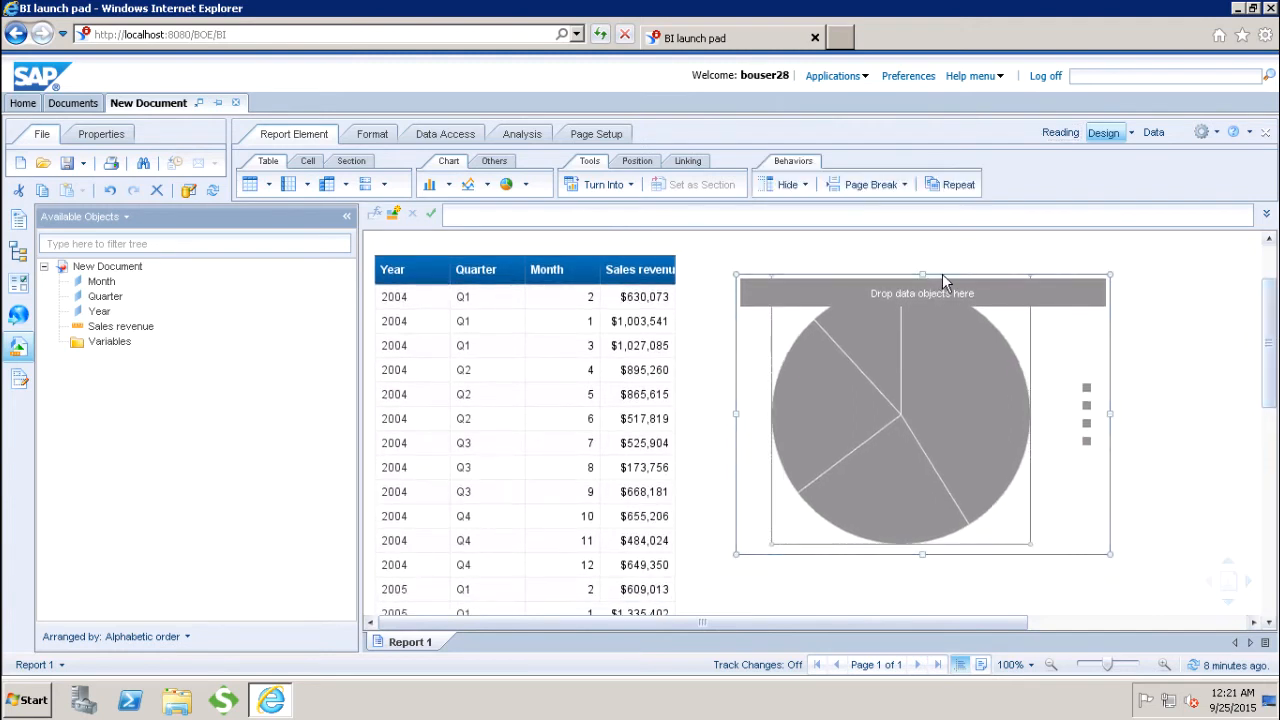
right_click(942, 275)
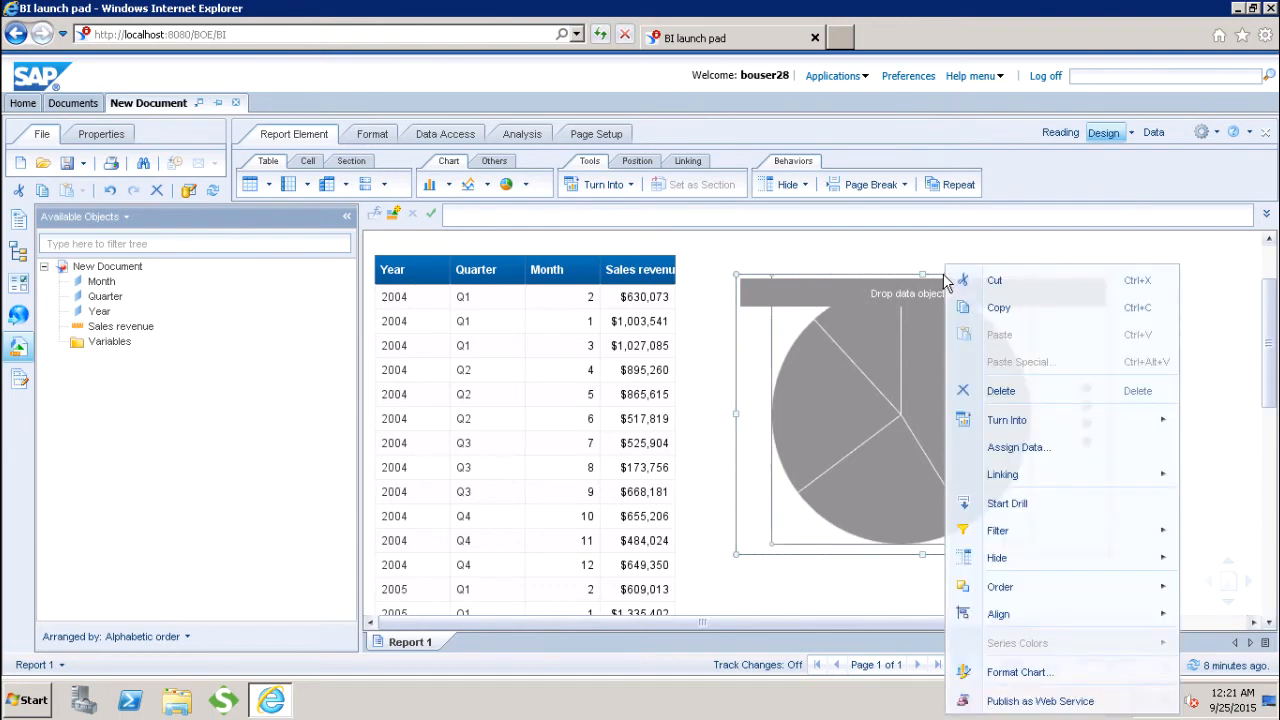
left_click(1034, 449)
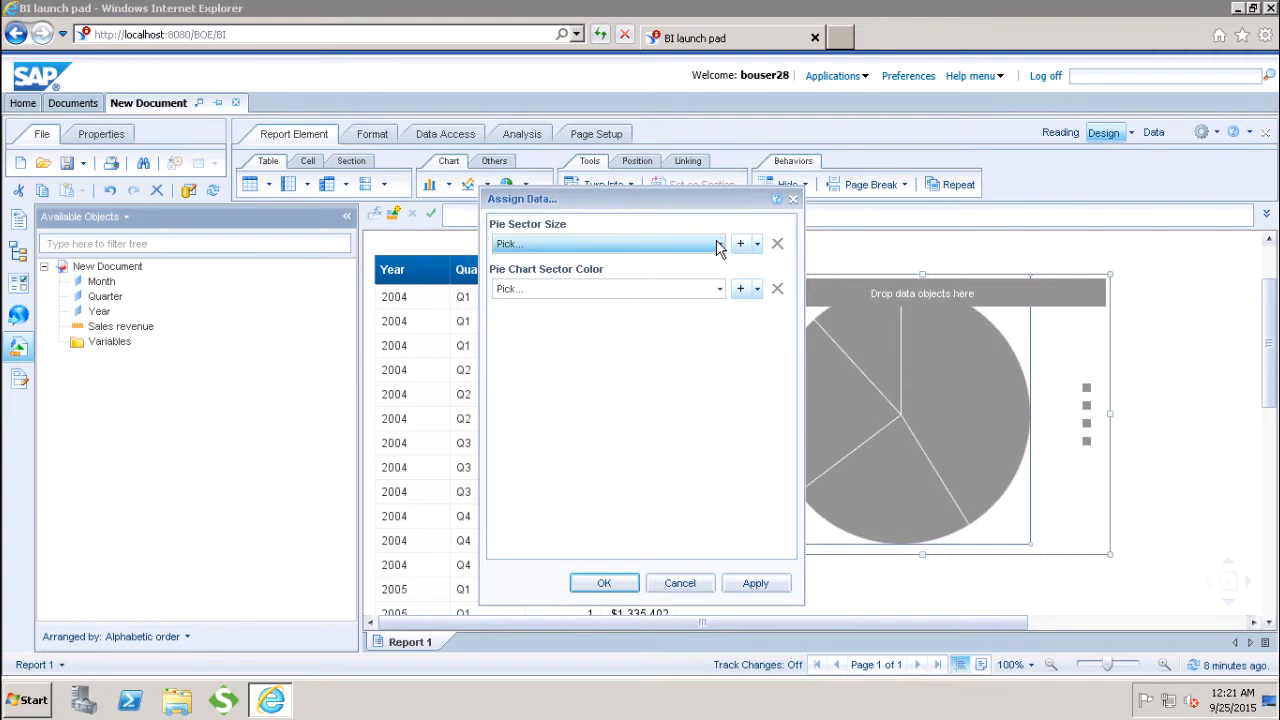
left_click(718, 246)
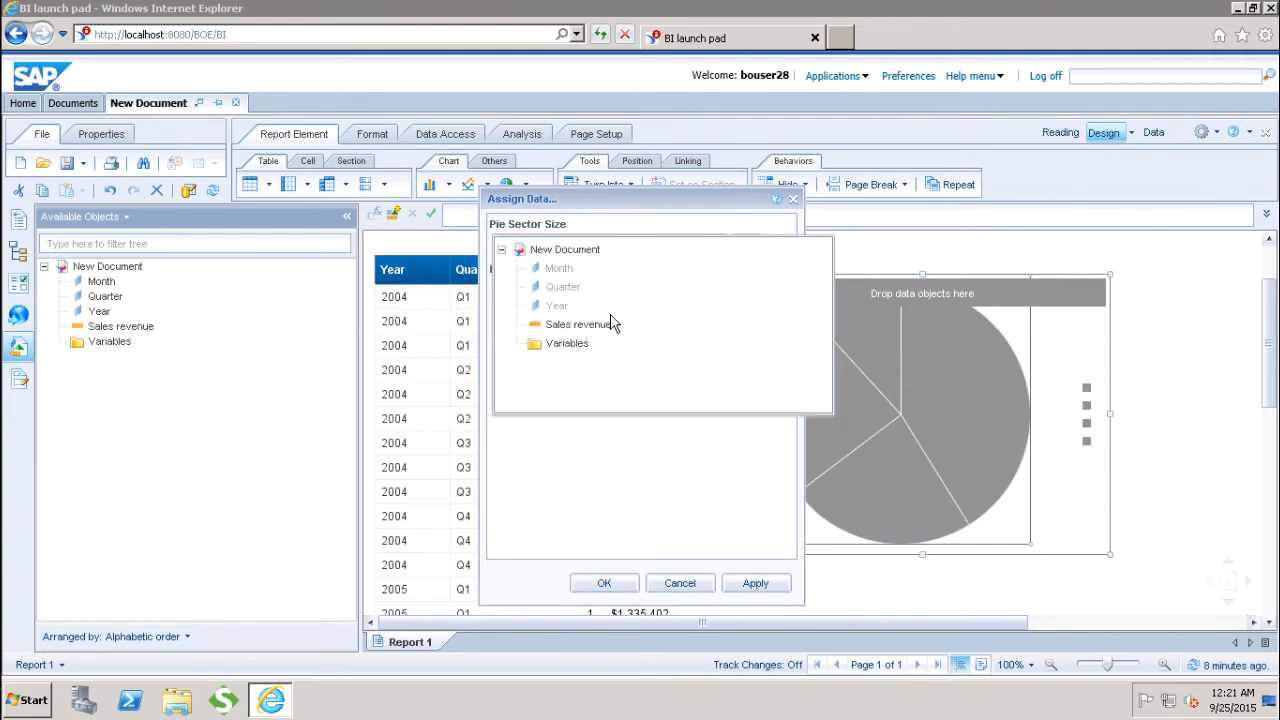
left_click(578, 326)
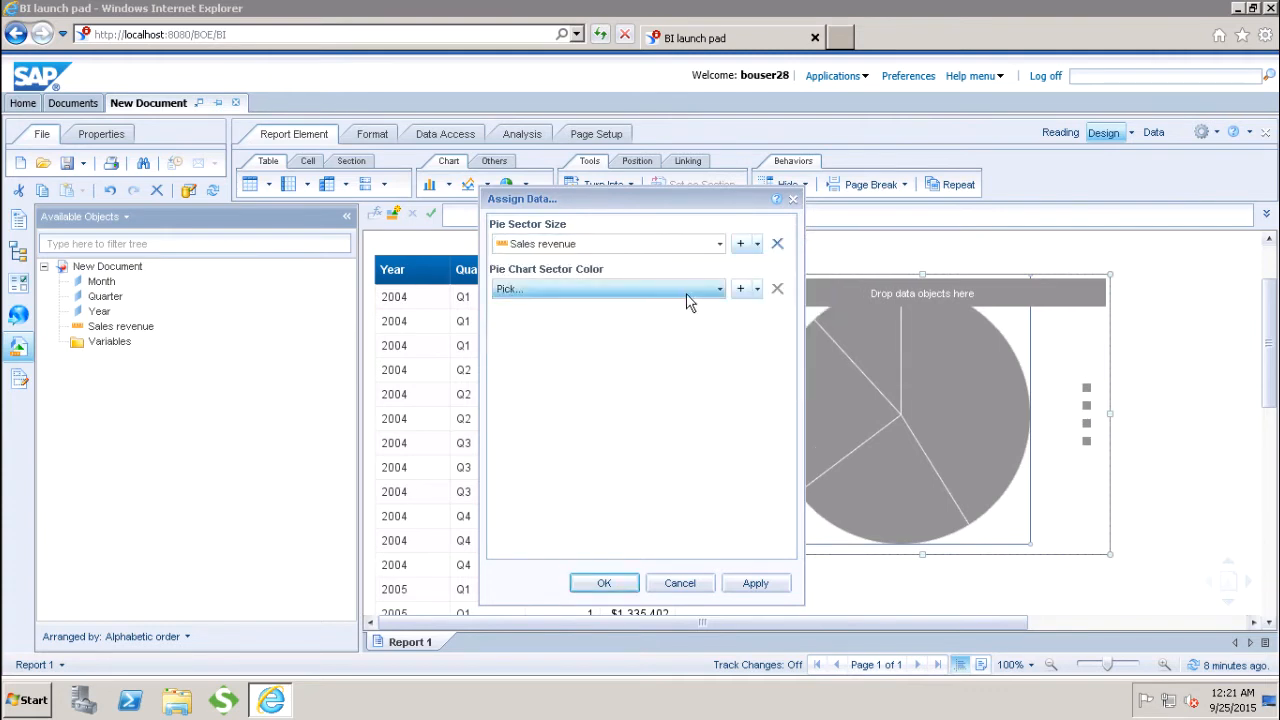
left_click(716, 295)
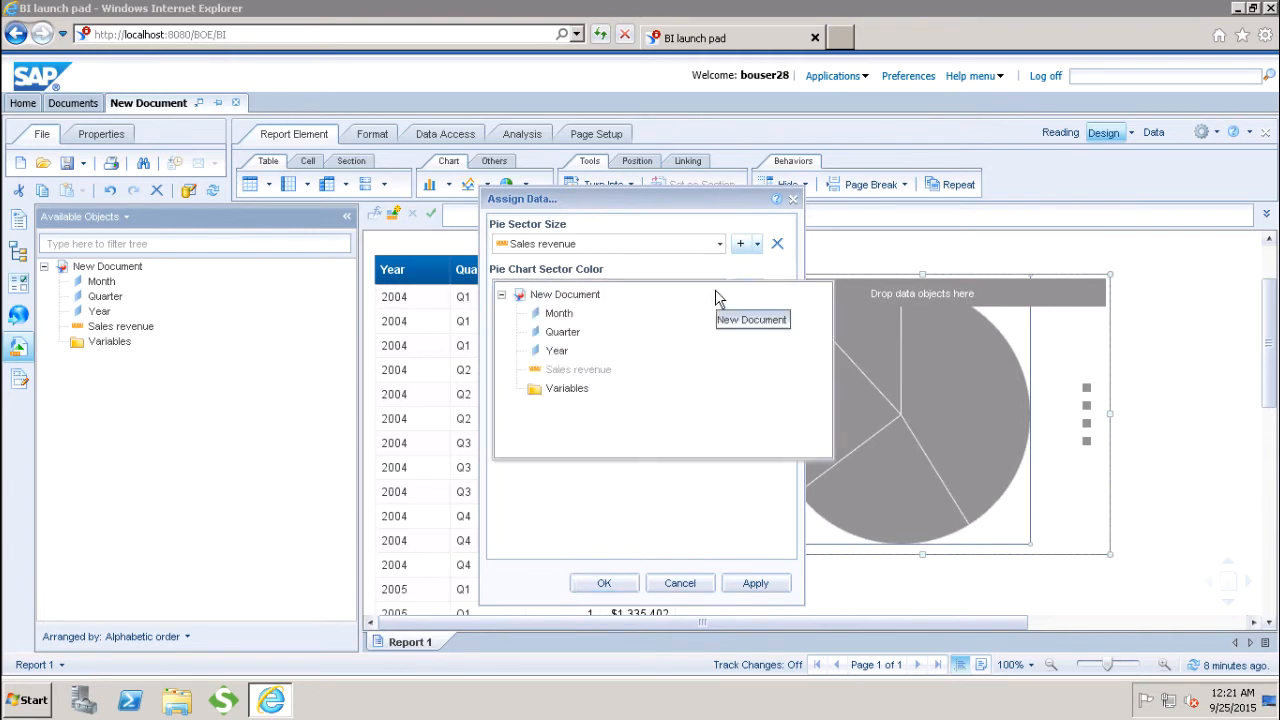
left_click(572, 356)
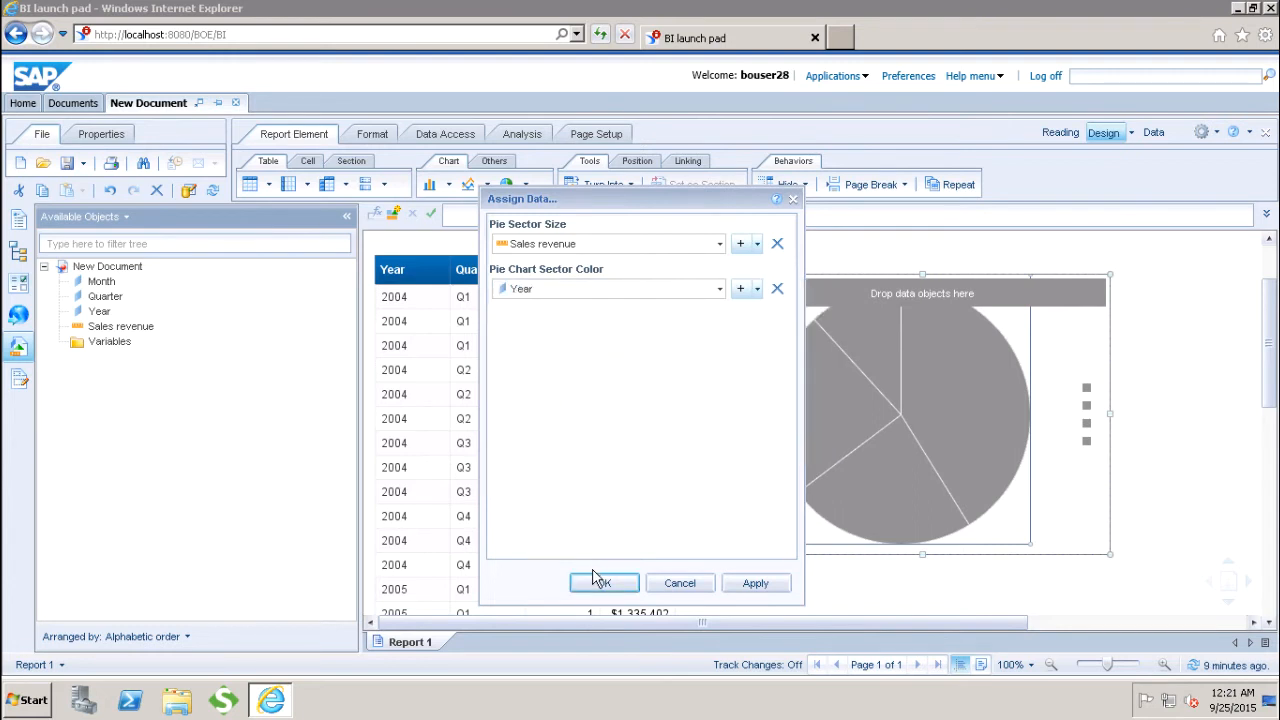
left_click(599, 585)
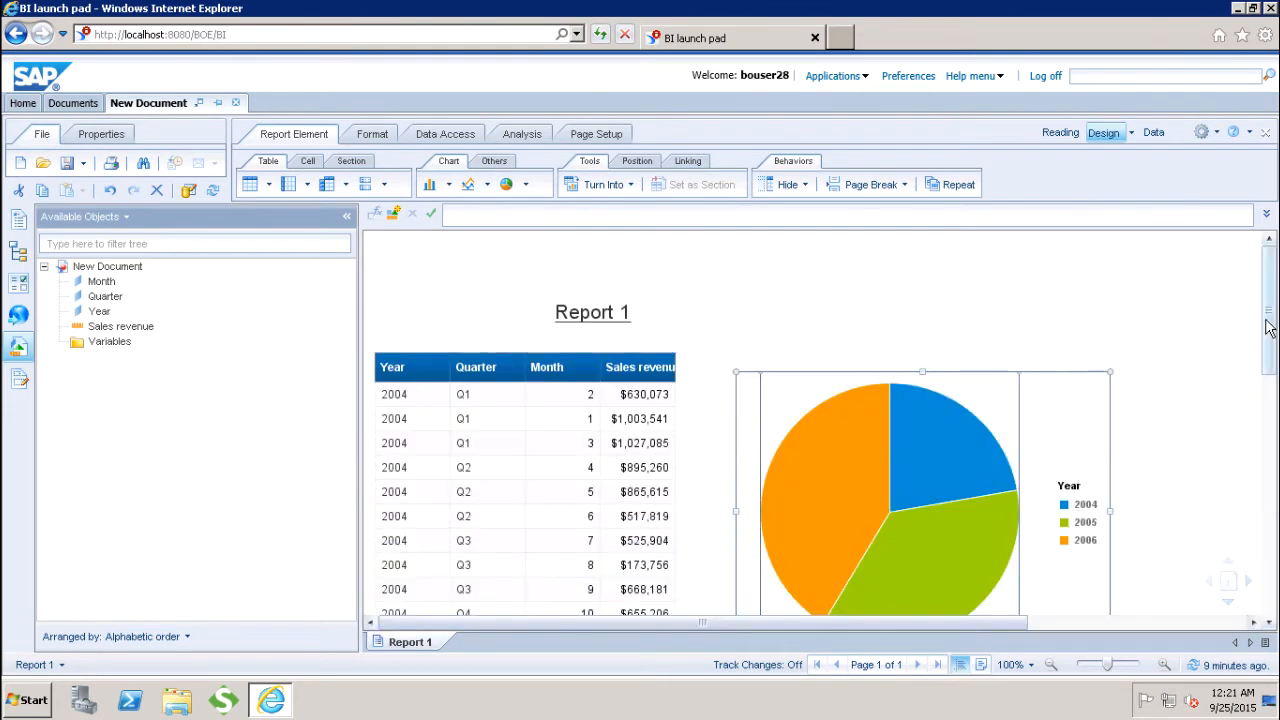
Step: Review the sector values of the pie chart and turn it into a line chart
scroll(1268, 338, "down", 1)
scroll(1268, 338, "down", 1)
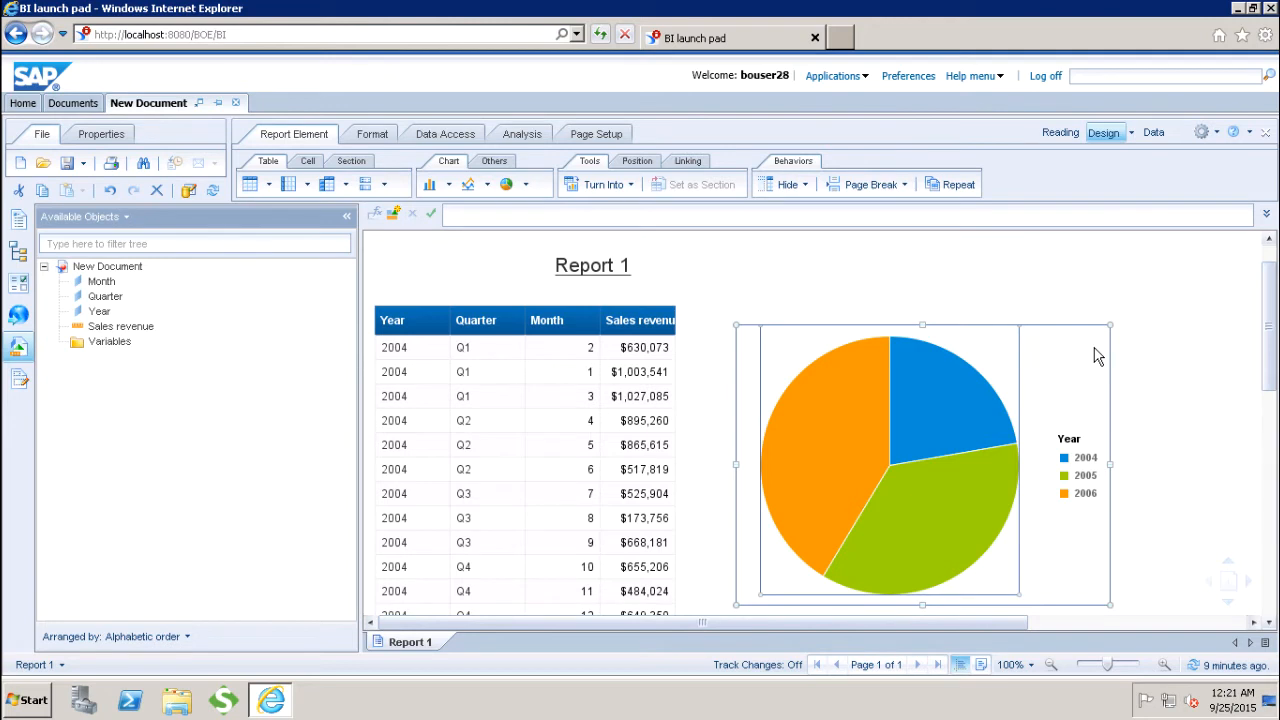
mouse_move(884, 432)
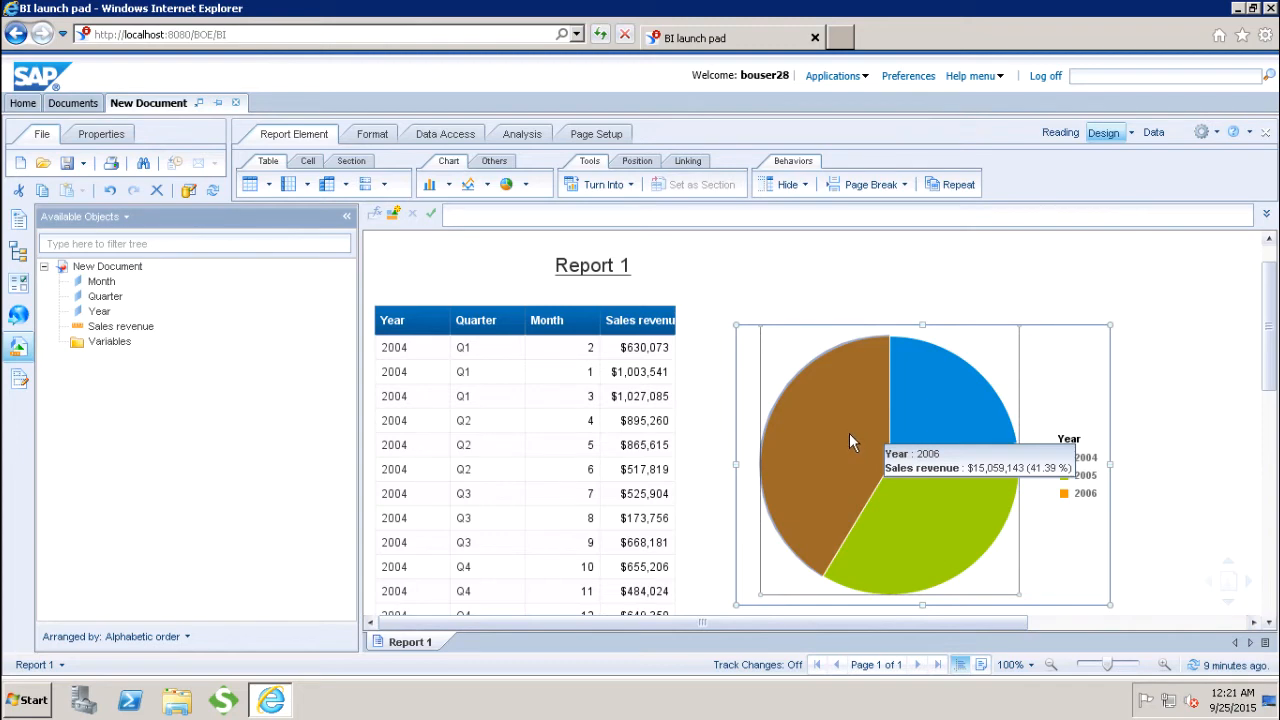
mouse_move(929, 437)
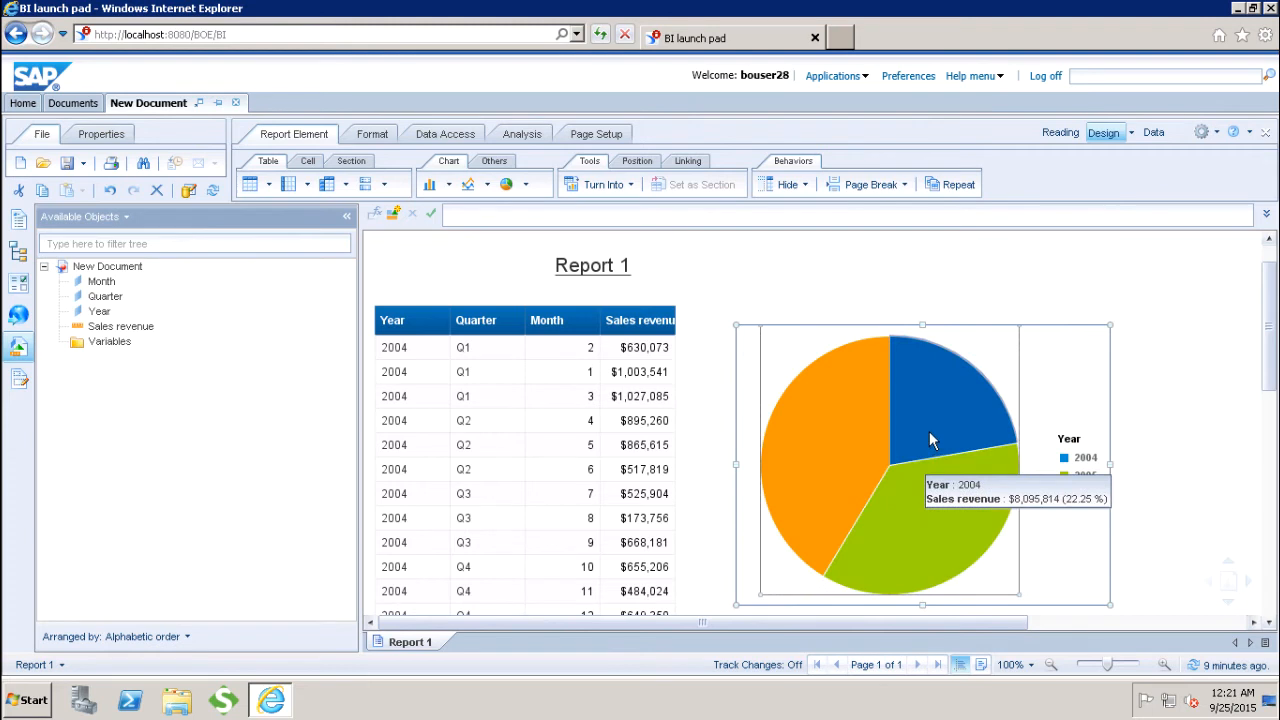
right_click(801, 322)
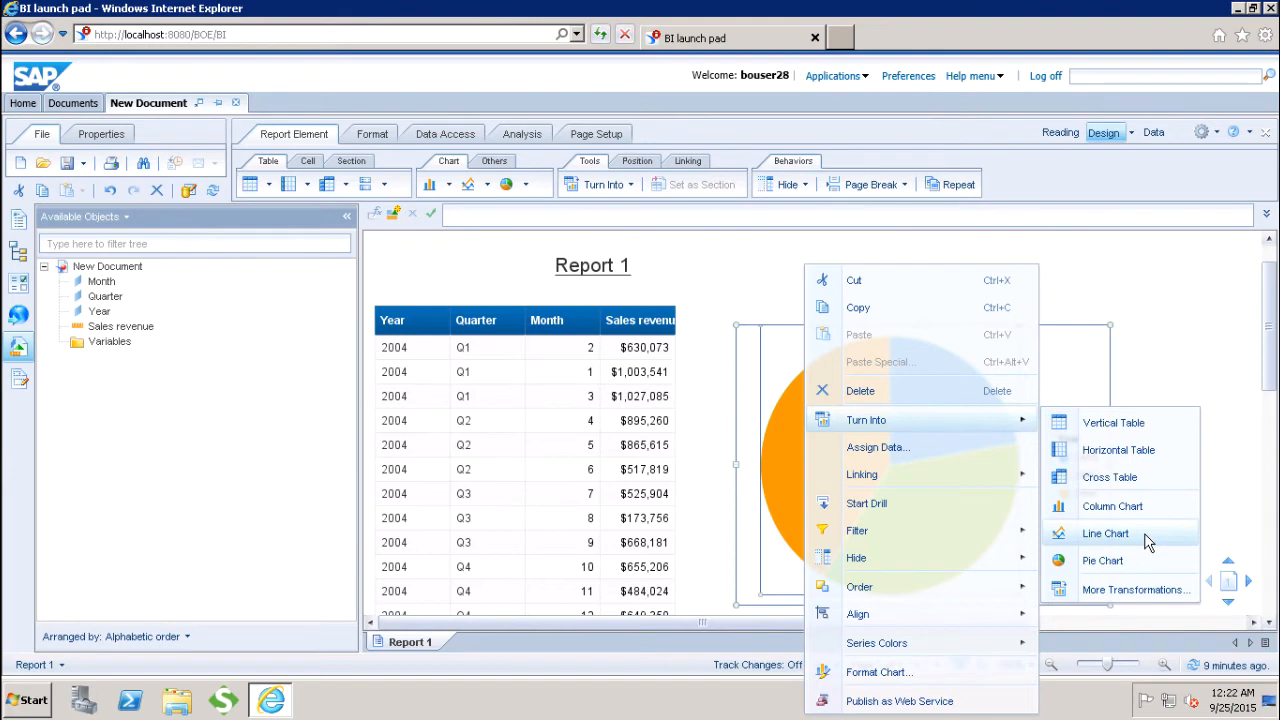
left_click(1105, 533)
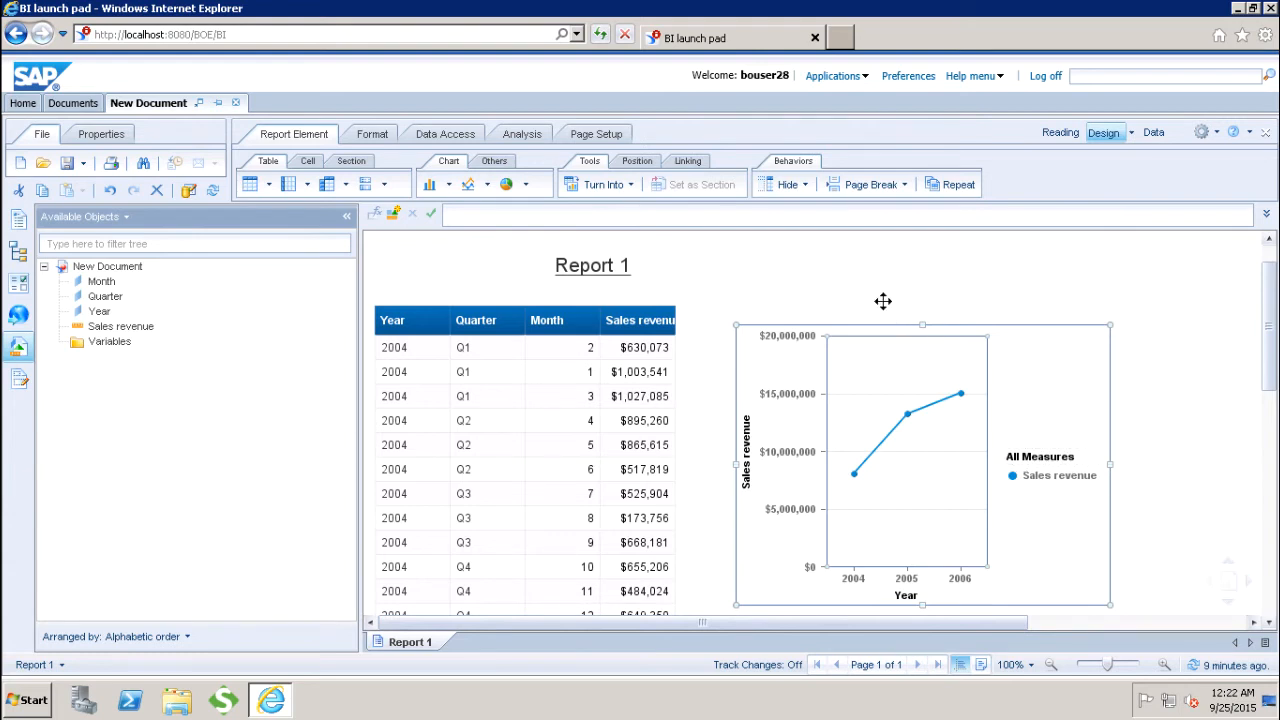
Step: Turn the sales revenue table into a column chart
left_click(524, 302)
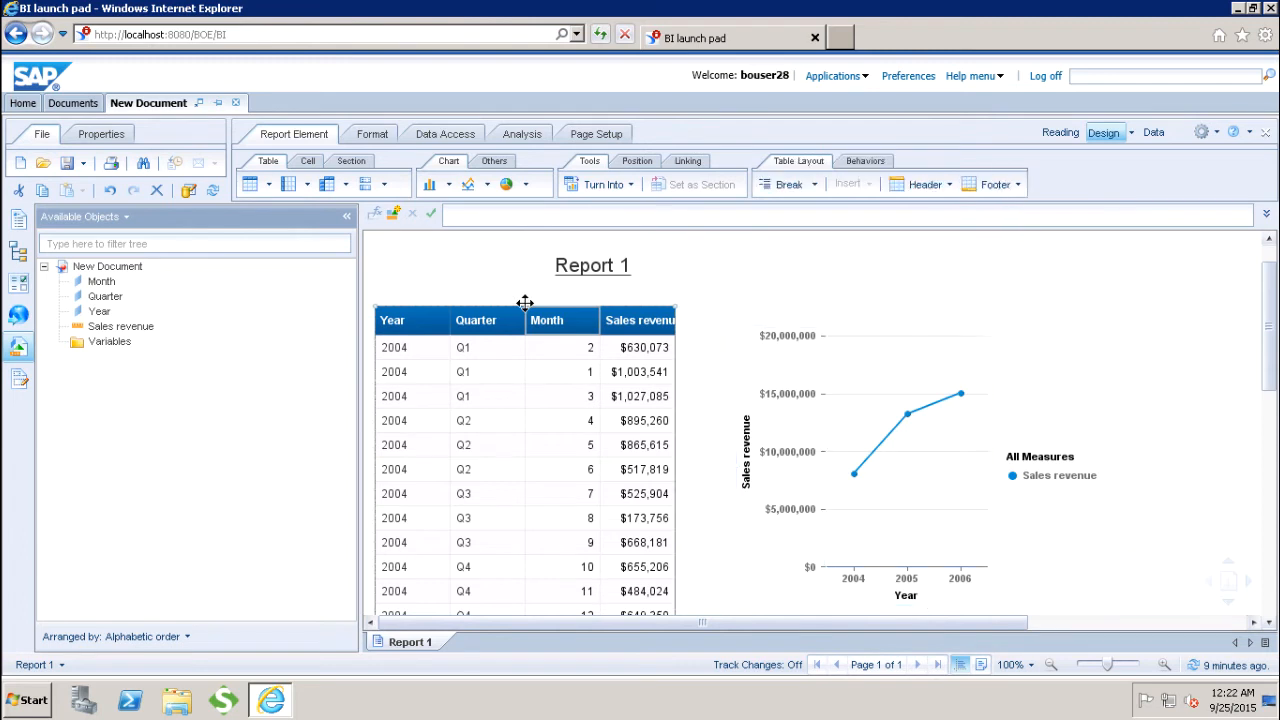
right_click(524, 302)
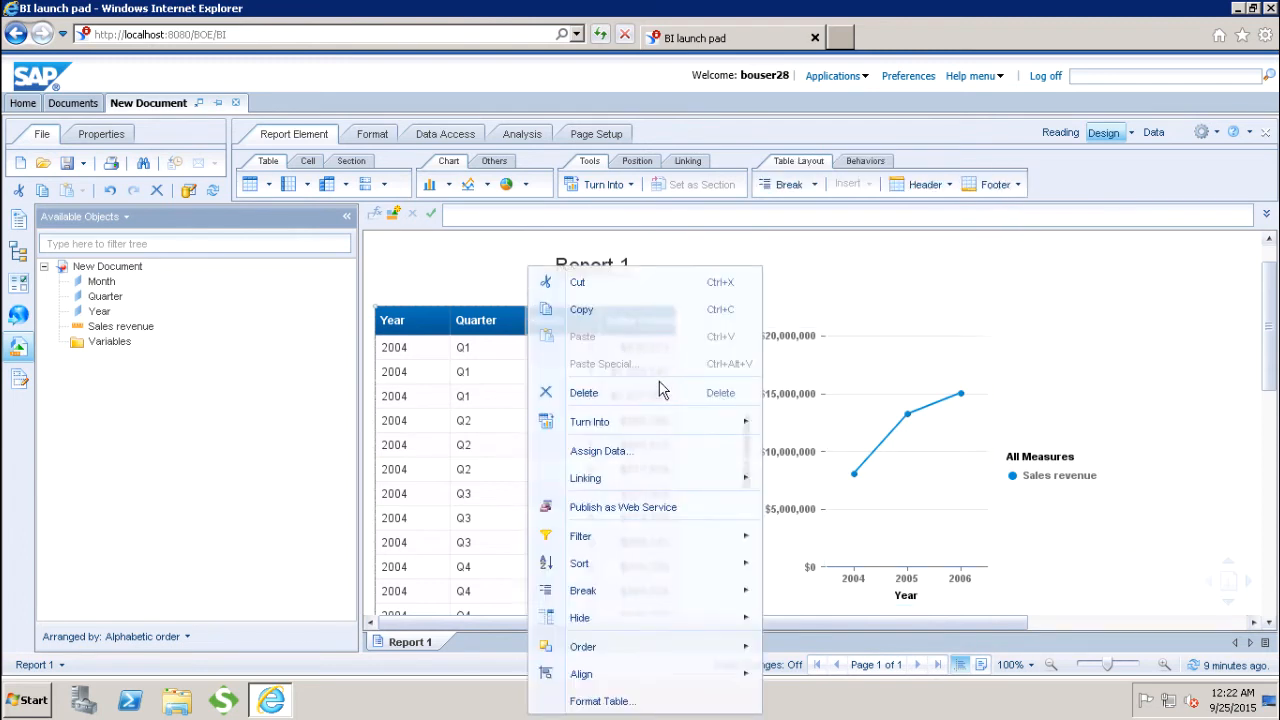
mouse_move(686, 426)
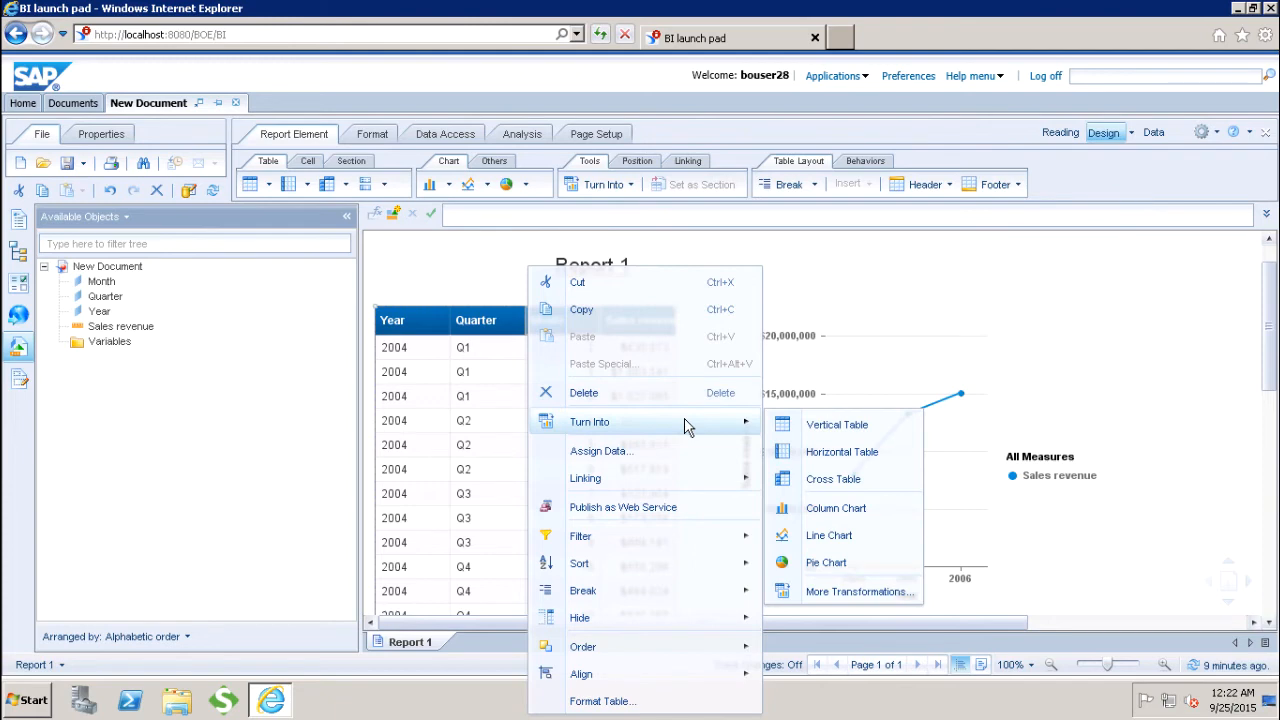
left_click(845, 510)
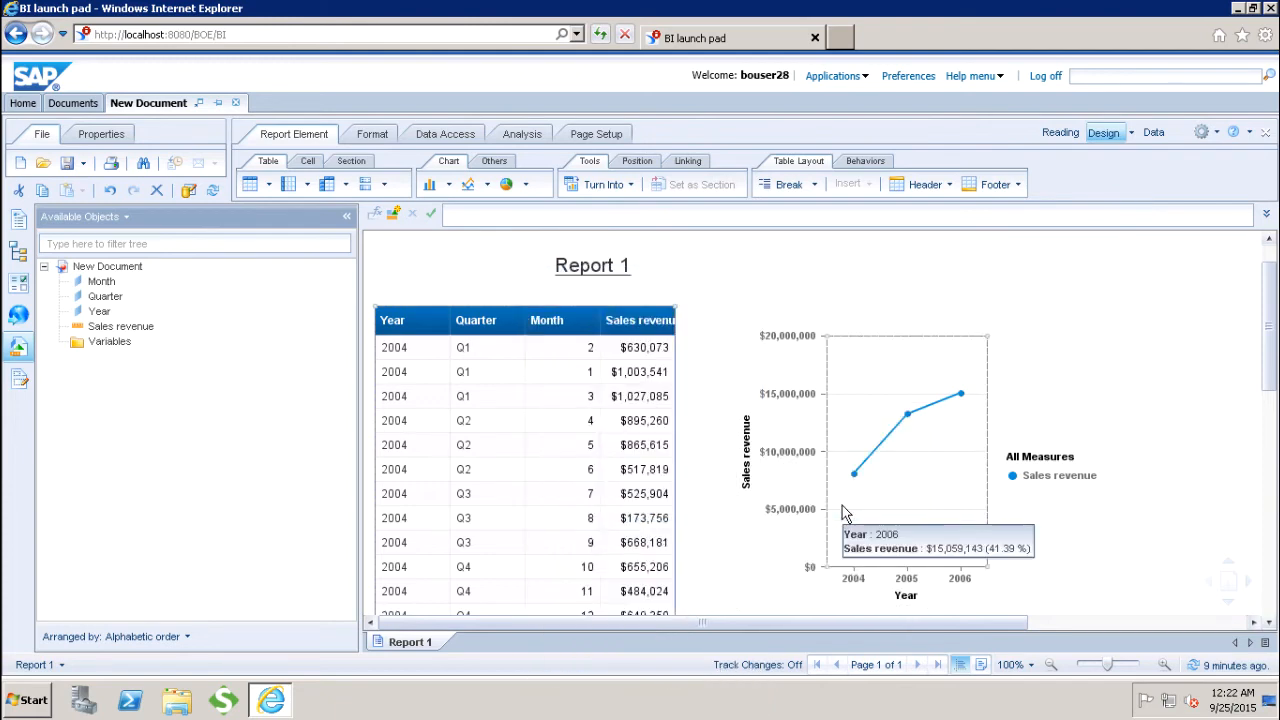
left_click(845, 512)
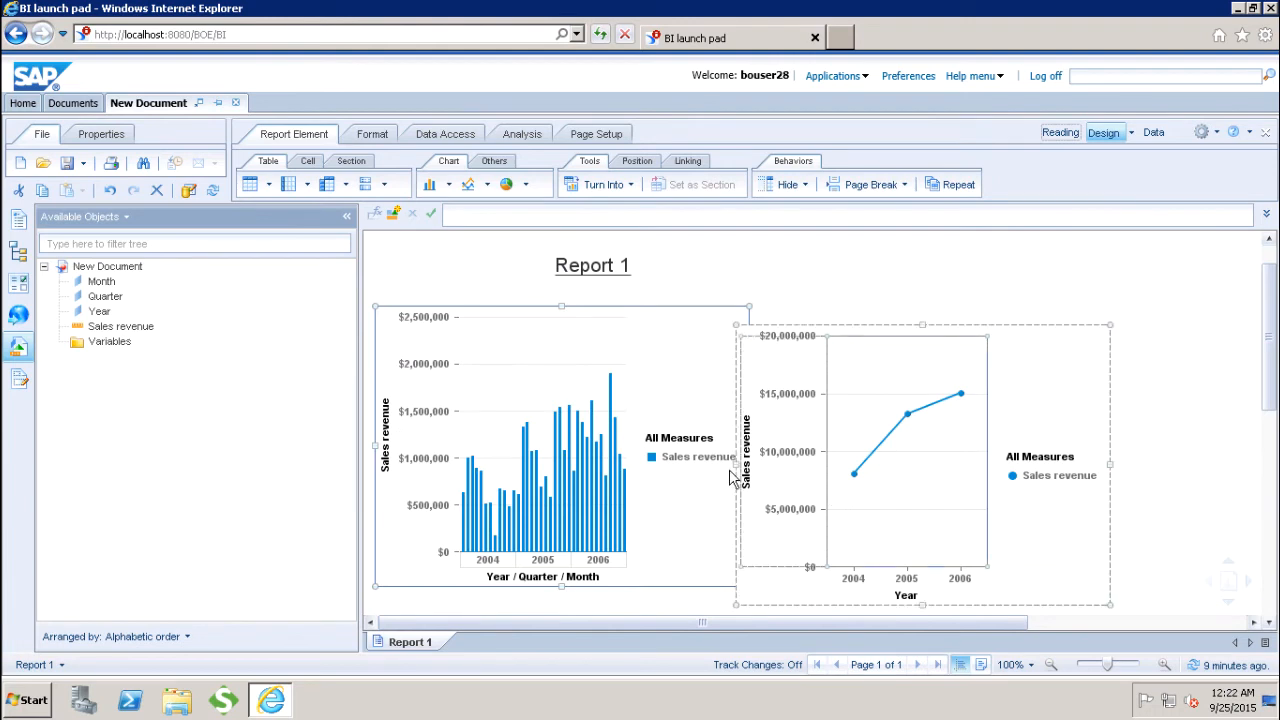
Step: Move the line chart slightly right and up so it no longer overlaps the column chart
left_click(873, 319)
left_click_drag(873, 319, 923, 318)
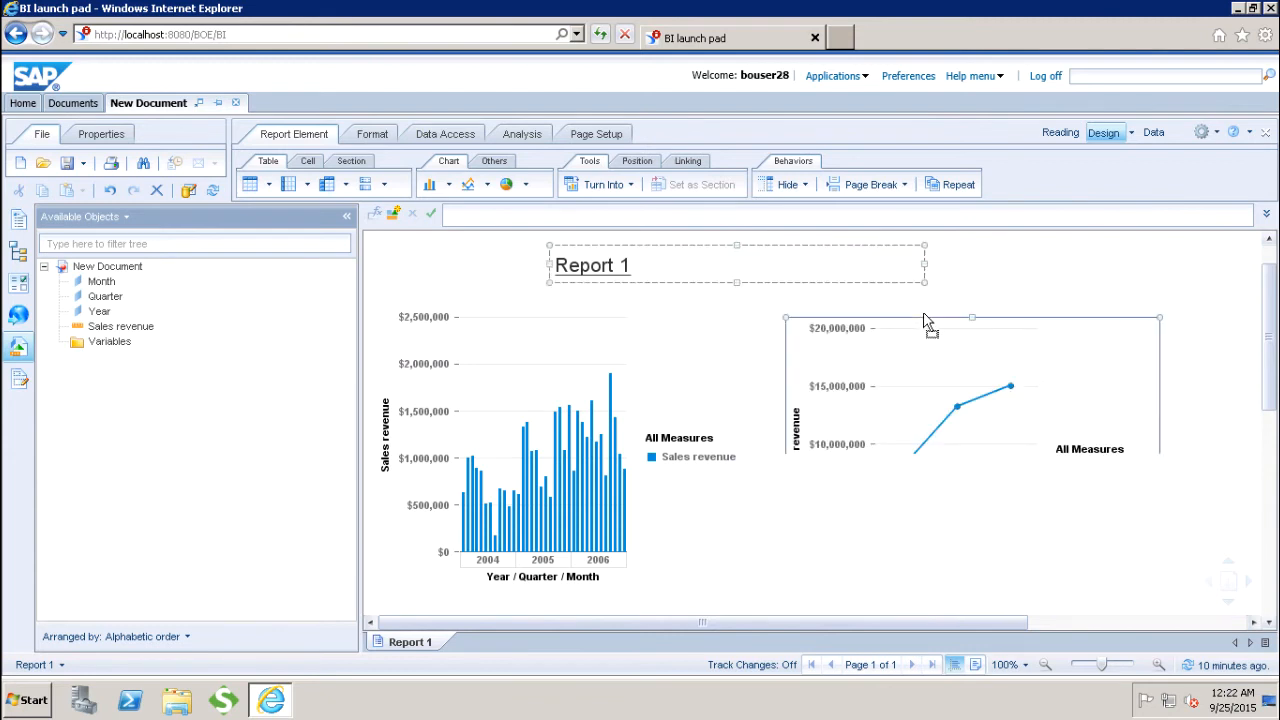
left_click(1210, 343)
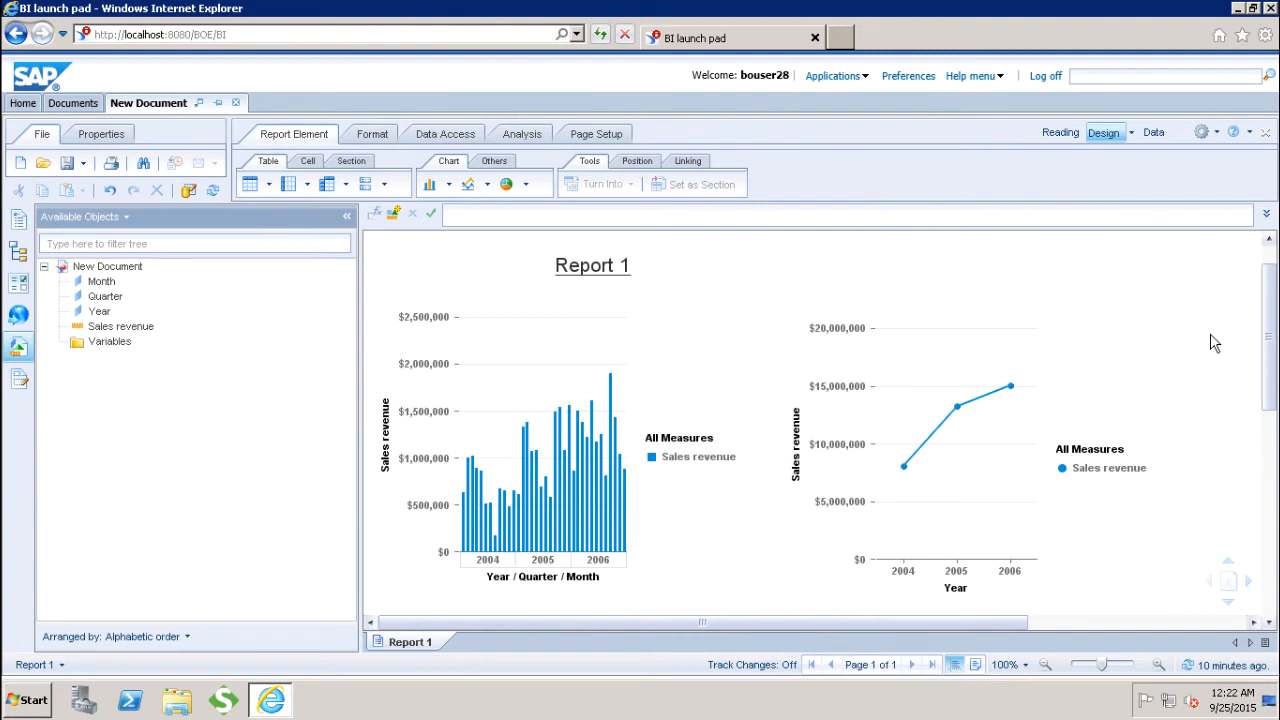
Step: Examine the line chart's General, Title and Area Display format settings, leaving them as they are
left_click(923, 363)
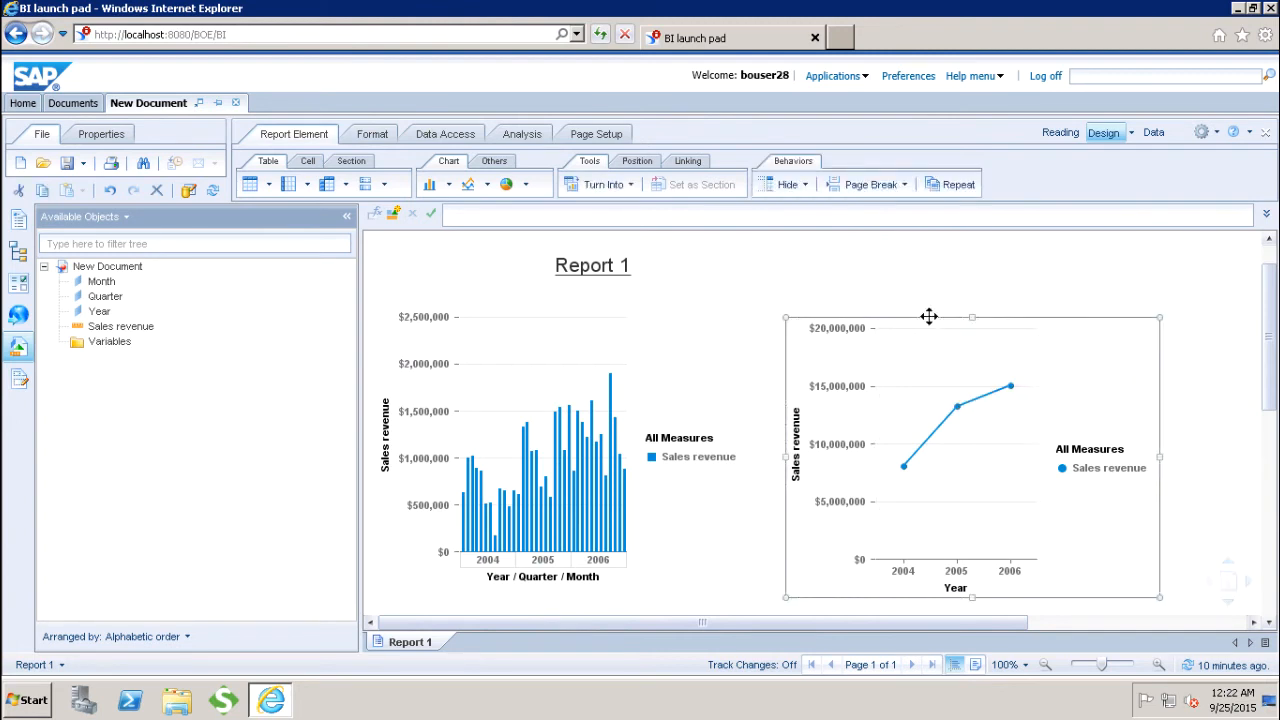
right_click(929, 316)
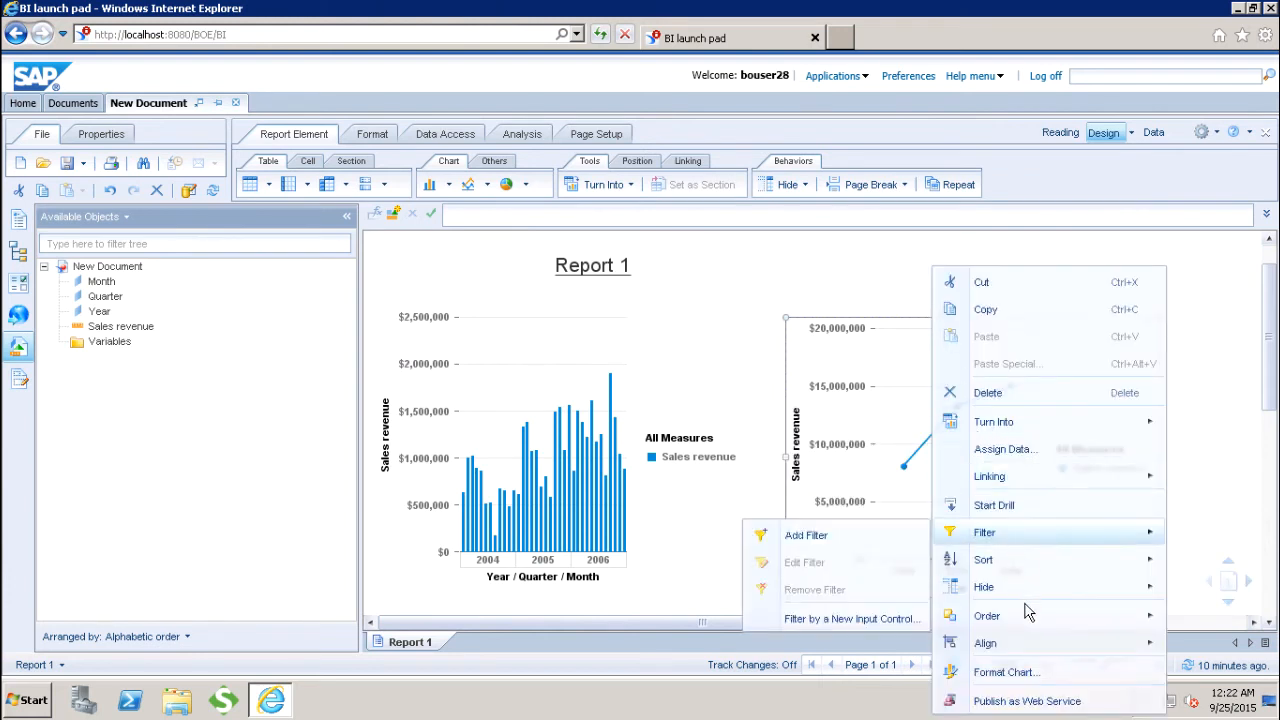
left_click(1003, 672)
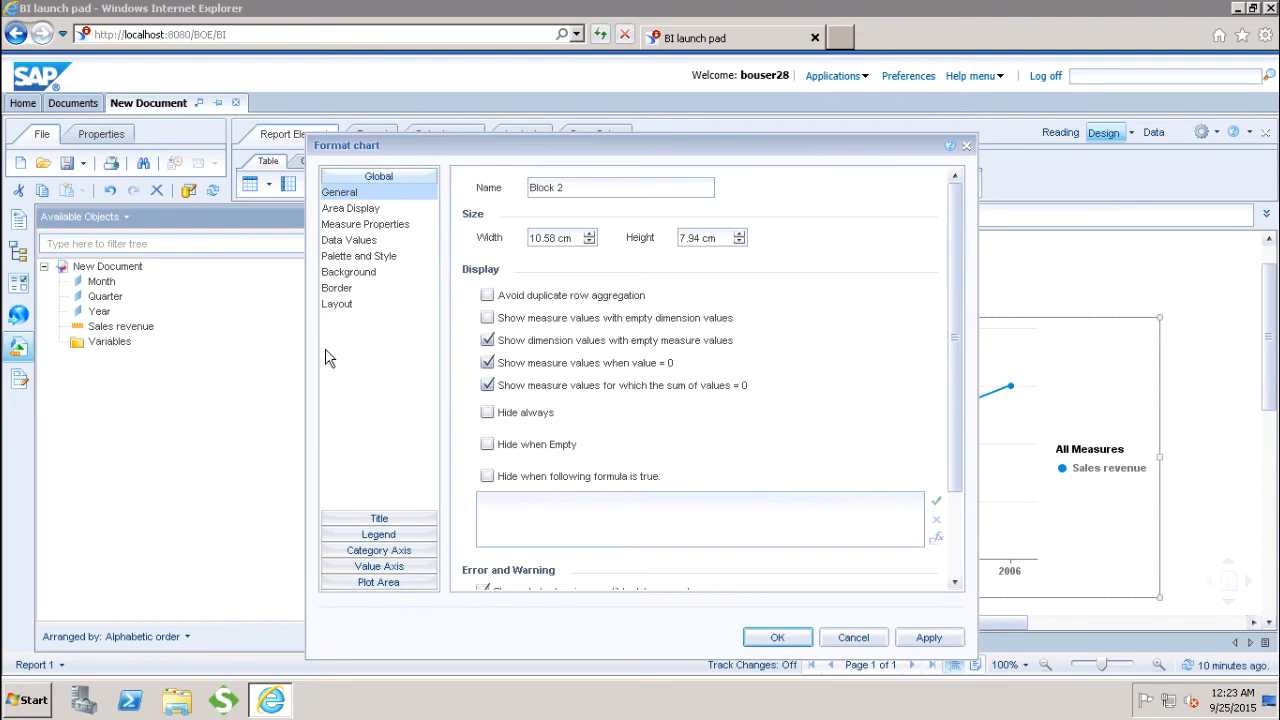
left_click(366, 522)
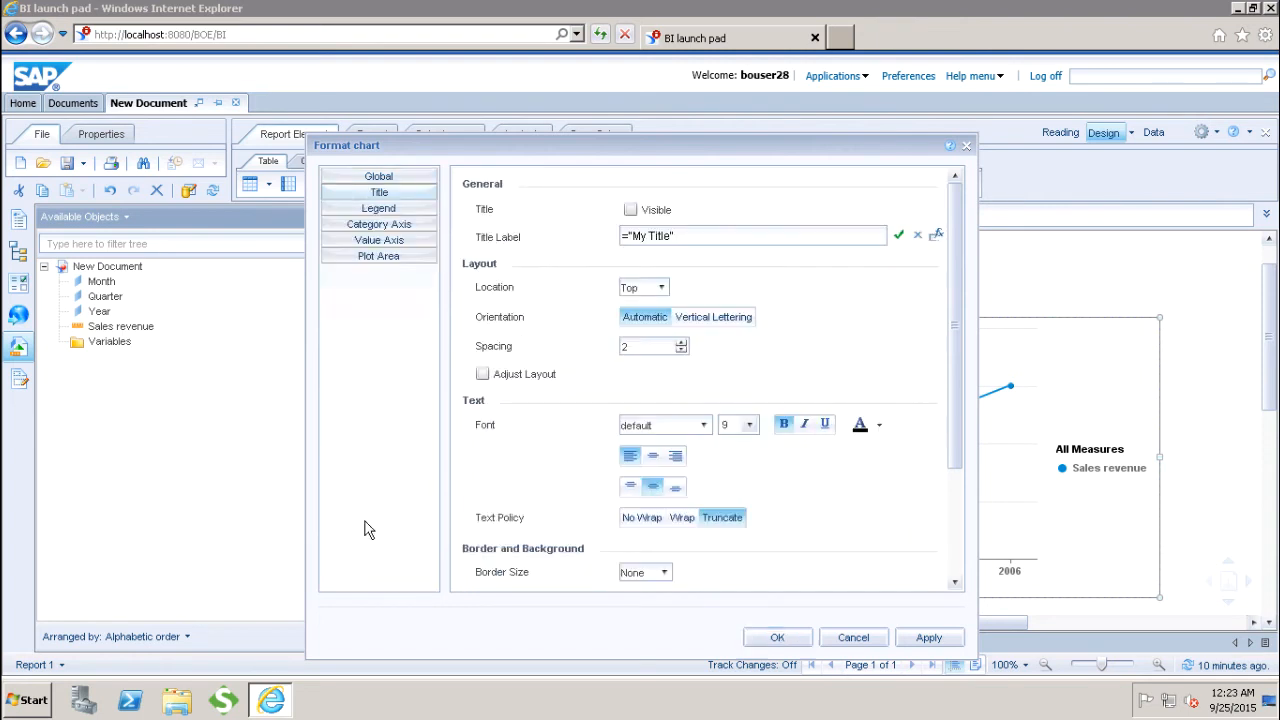
left_click(382, 177)
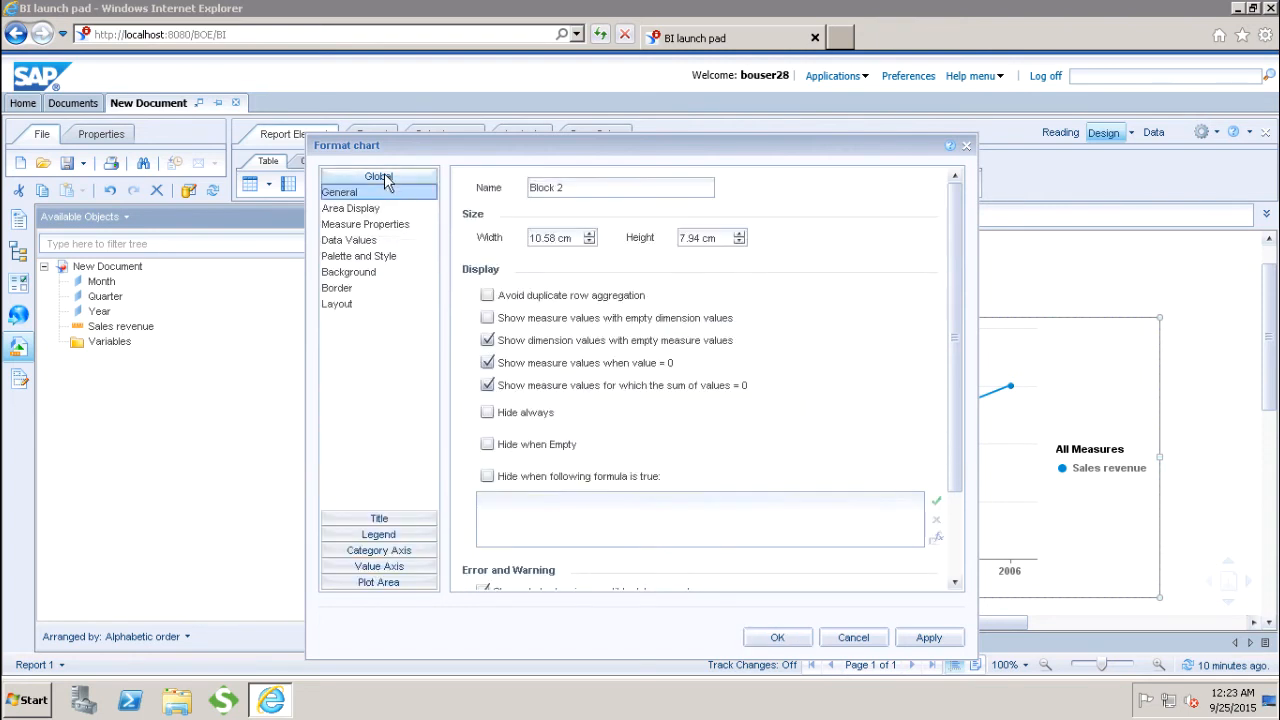
left_click(577, 185)
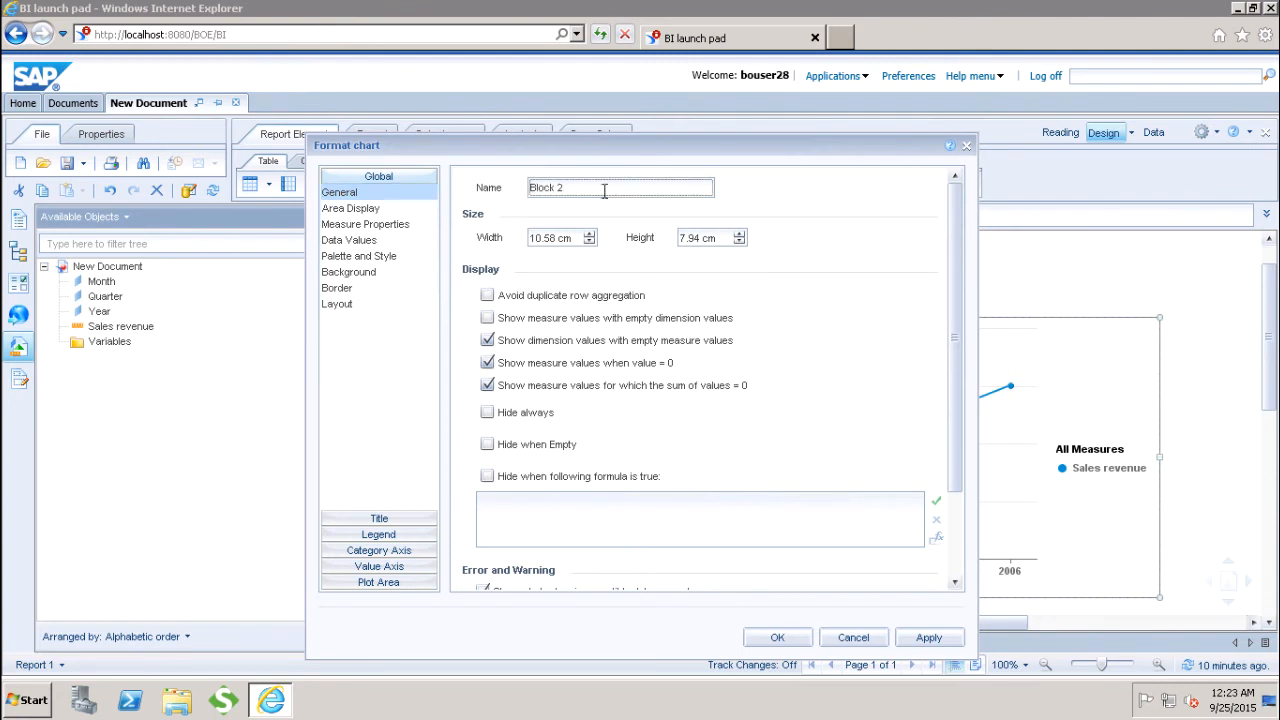
left_click(343, 210)
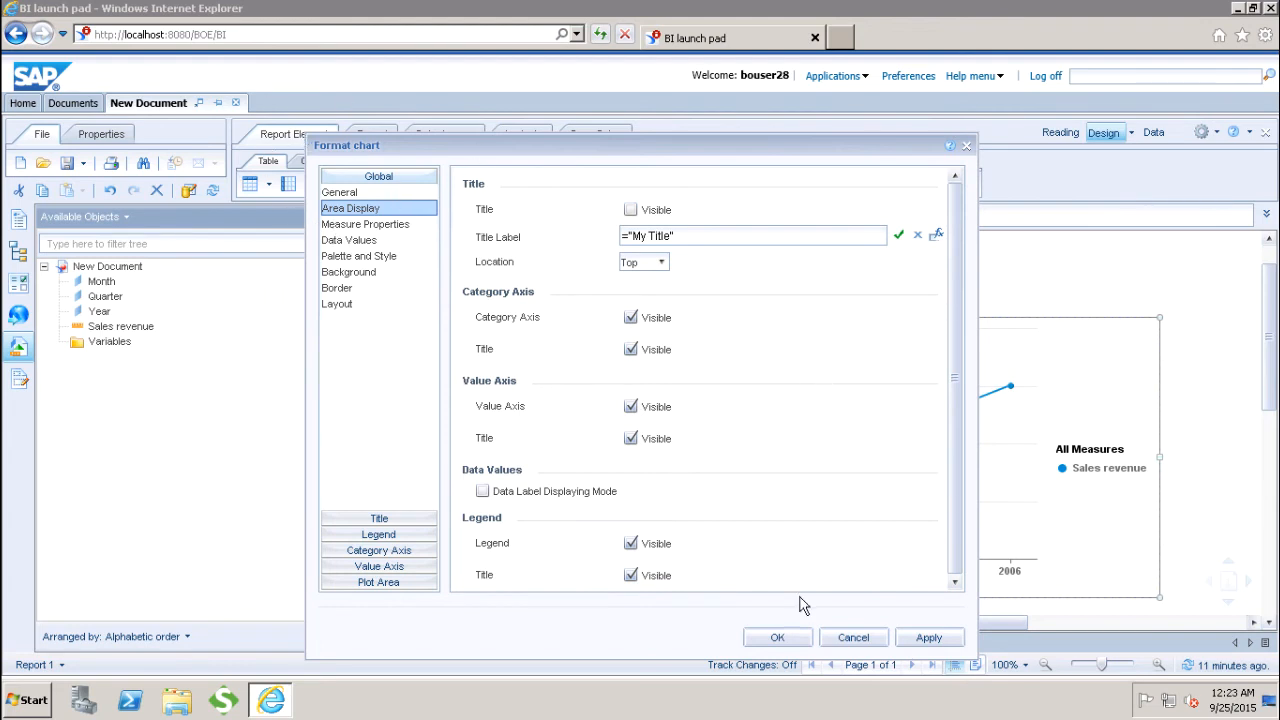
left_click(780, 637)
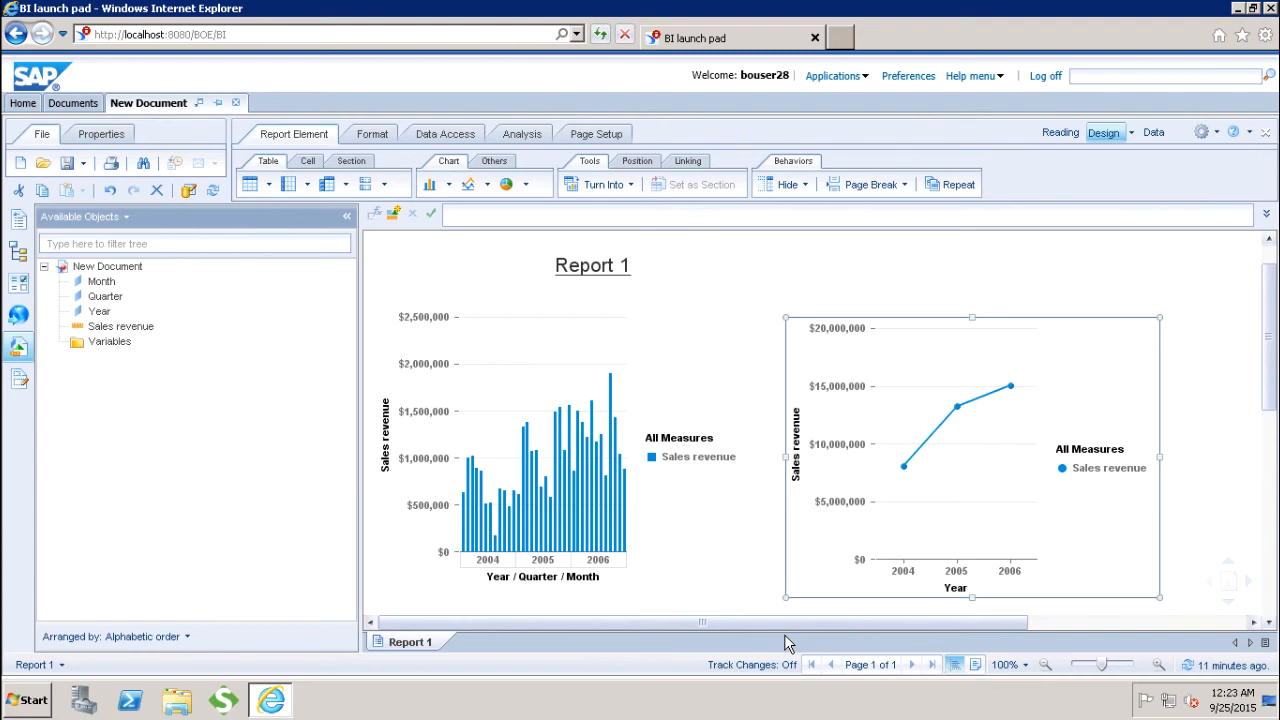
Step: Delete the line chart and paste a copy of the column chart into the free space beside the original
right_click(908, 315)
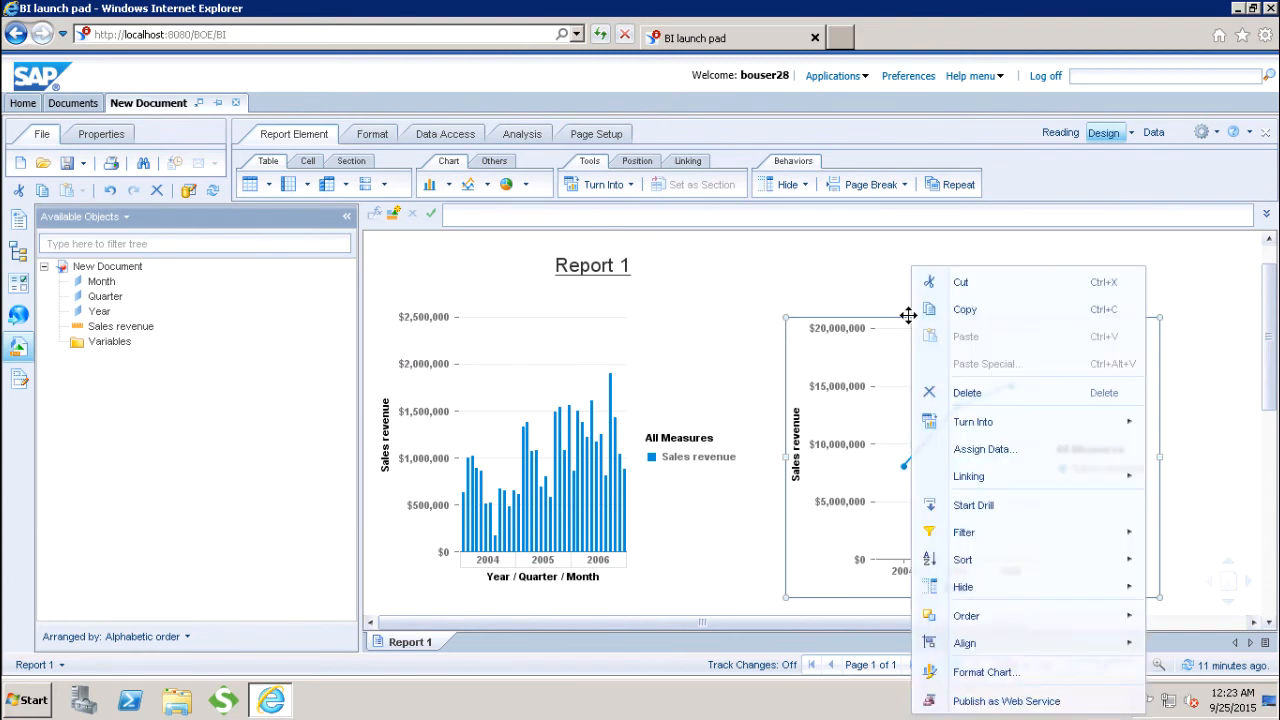
left_click(975, 393)
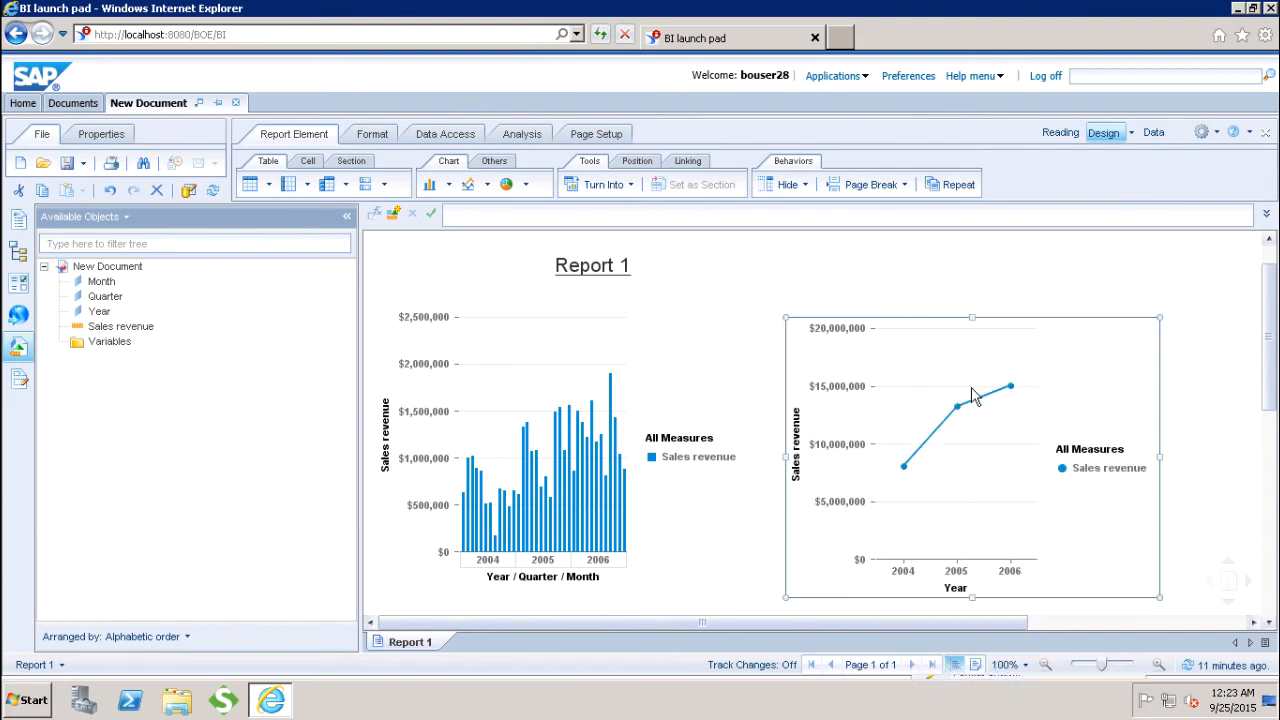
left_click(516, 313)
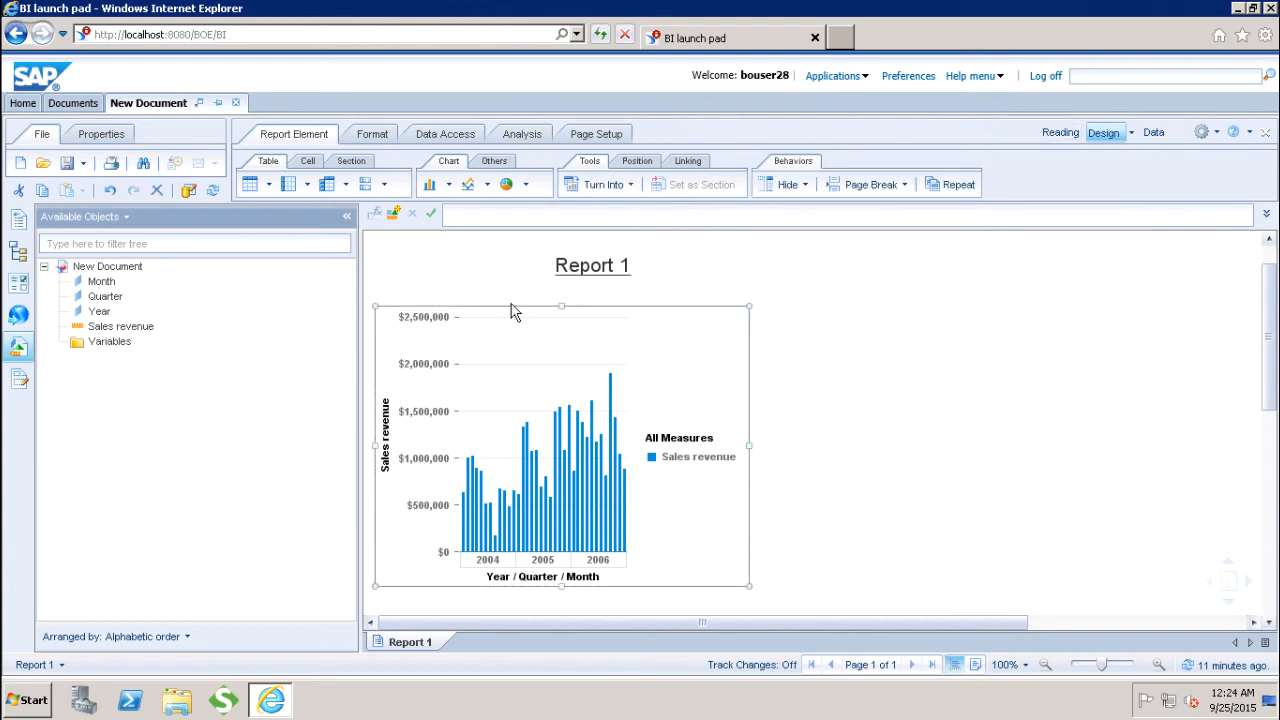
right_click(508, 302)
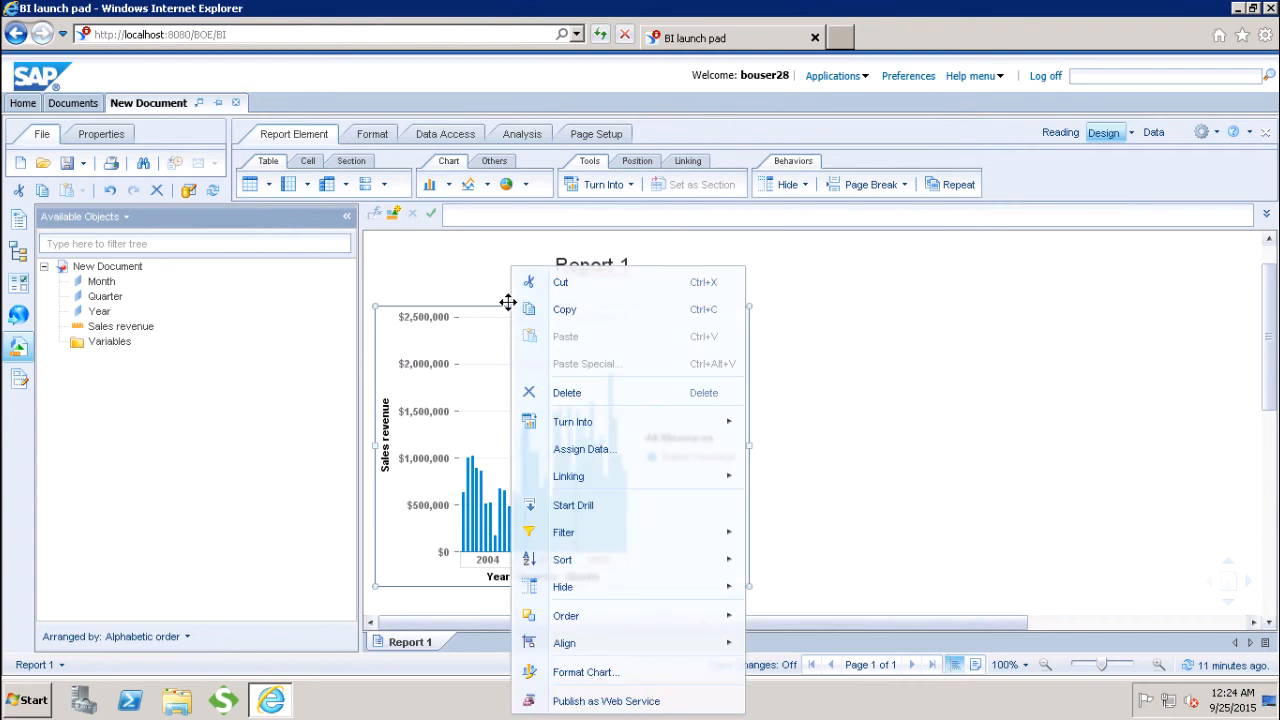
left_click(557, 313)
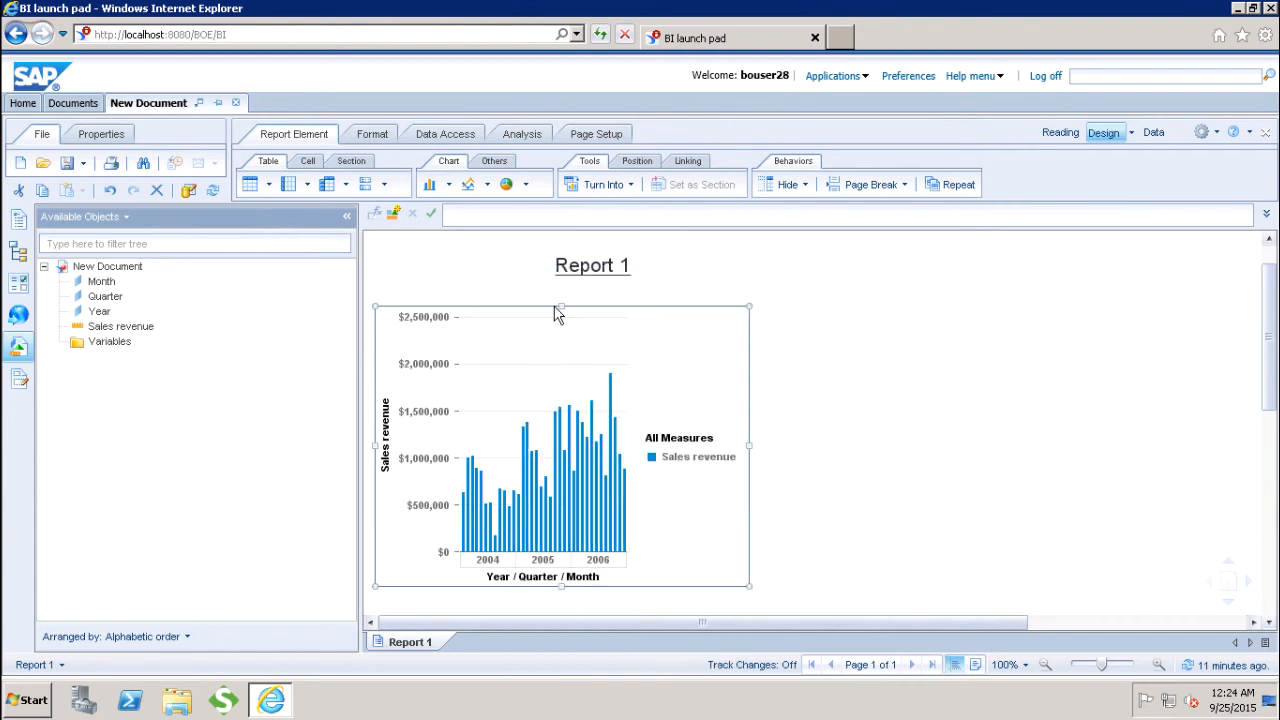
left_click(910, 341)
right_click(910, 341)
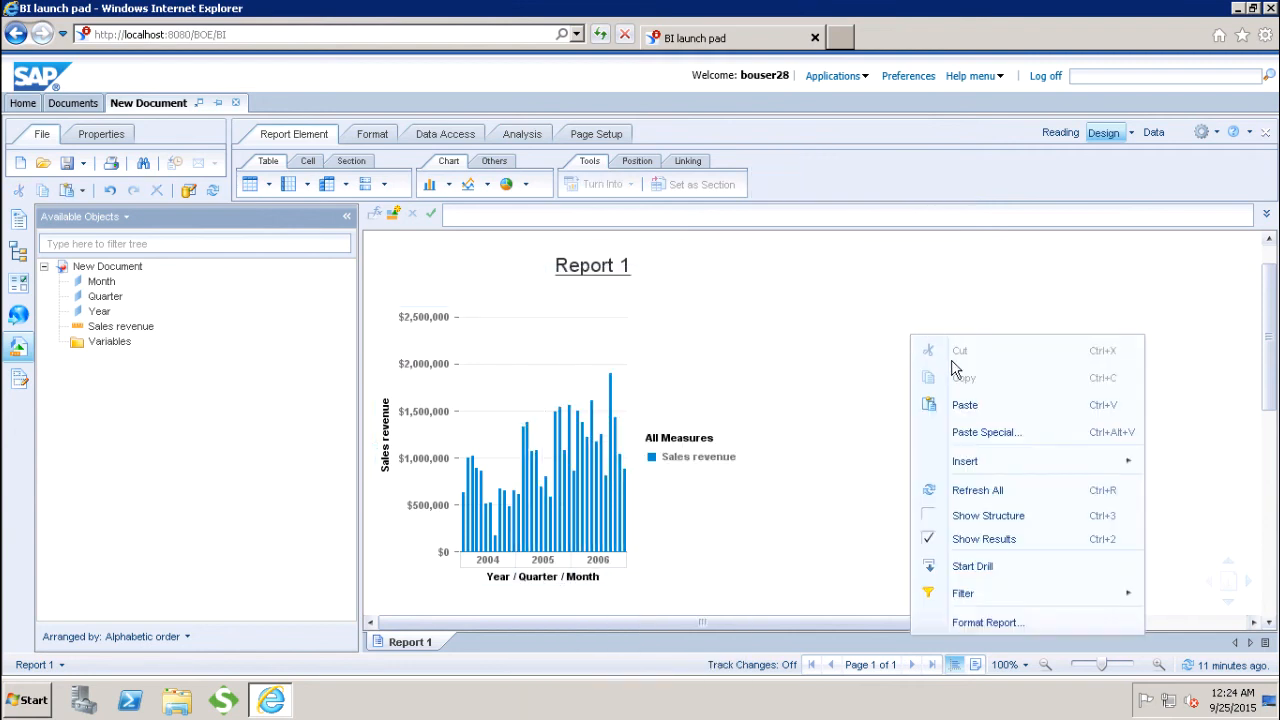
left_click(965, 406)
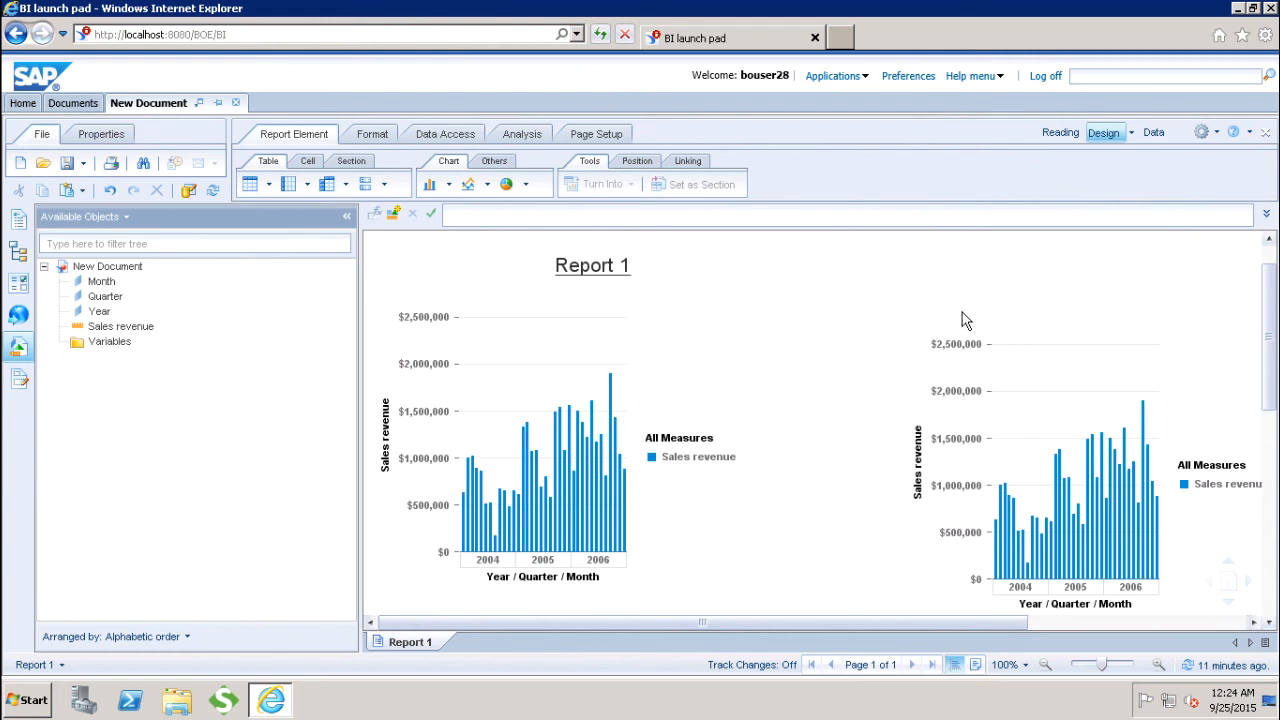
Step: Remove Quarter and Month from the copied column chart's category axis, keeping only Year
left_click(993, 334)
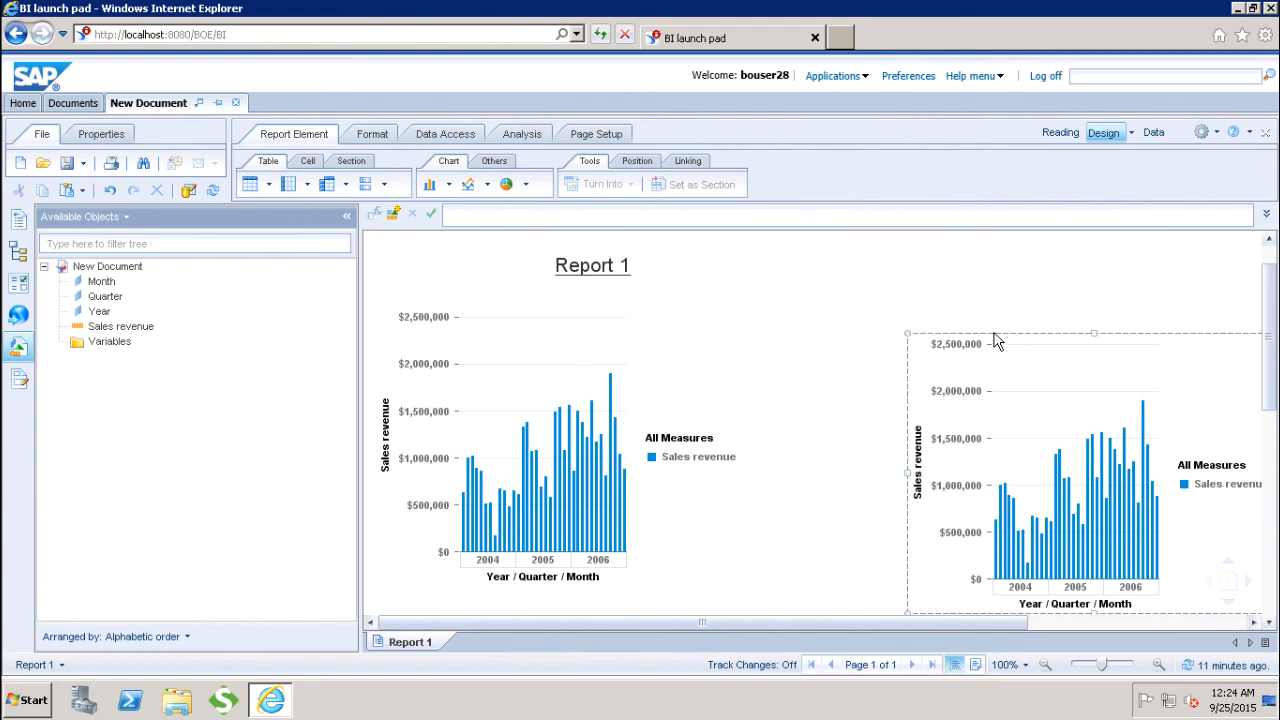
right_click(993, 333)
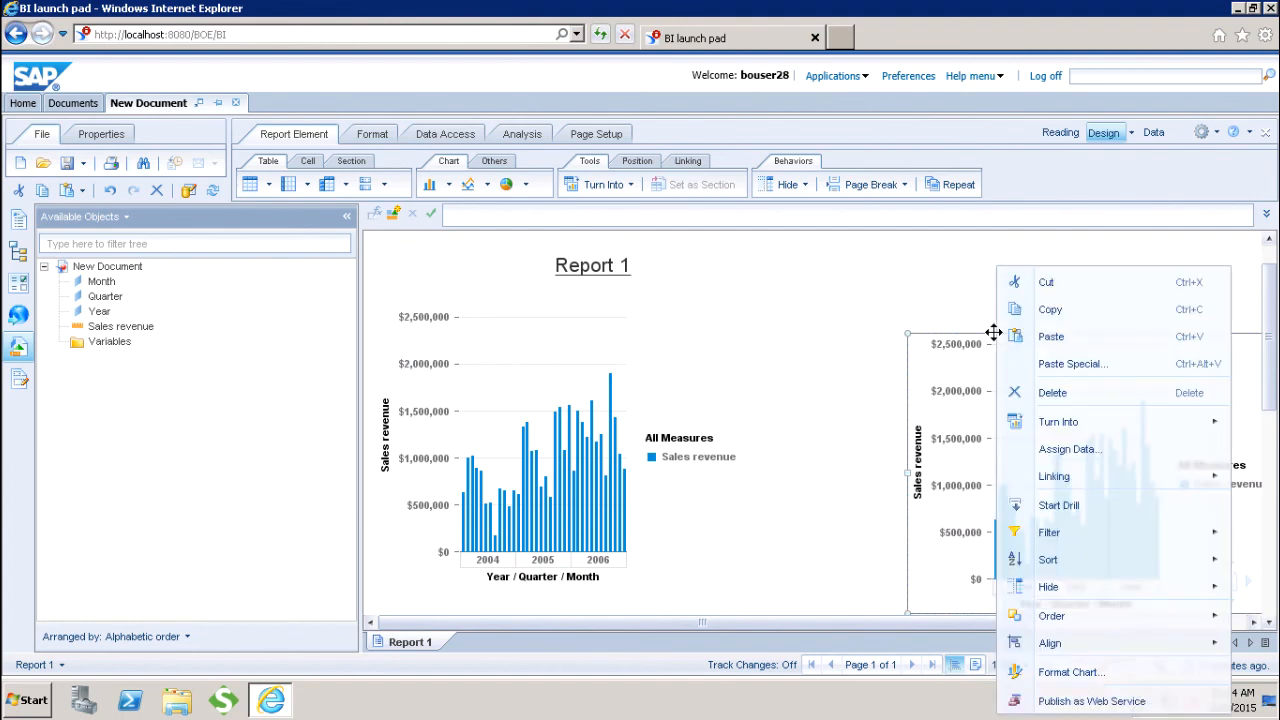
left_click(1067, 449)
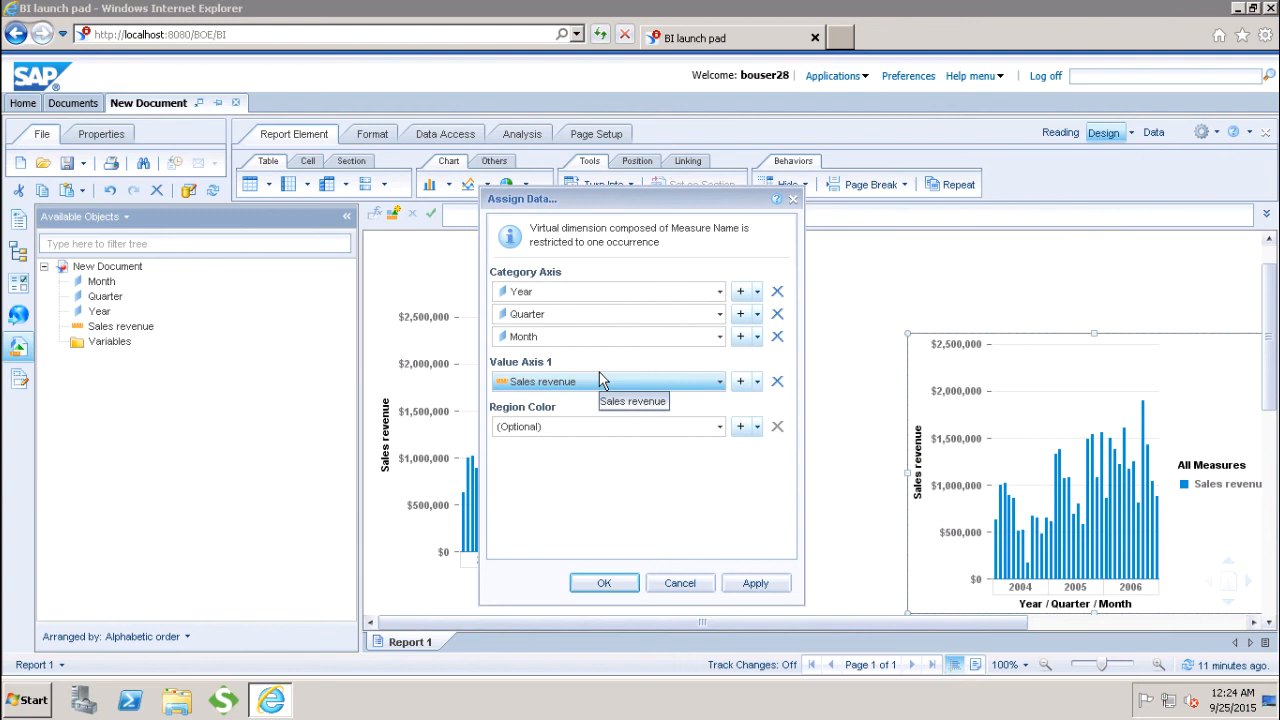
left_click(777, 314)
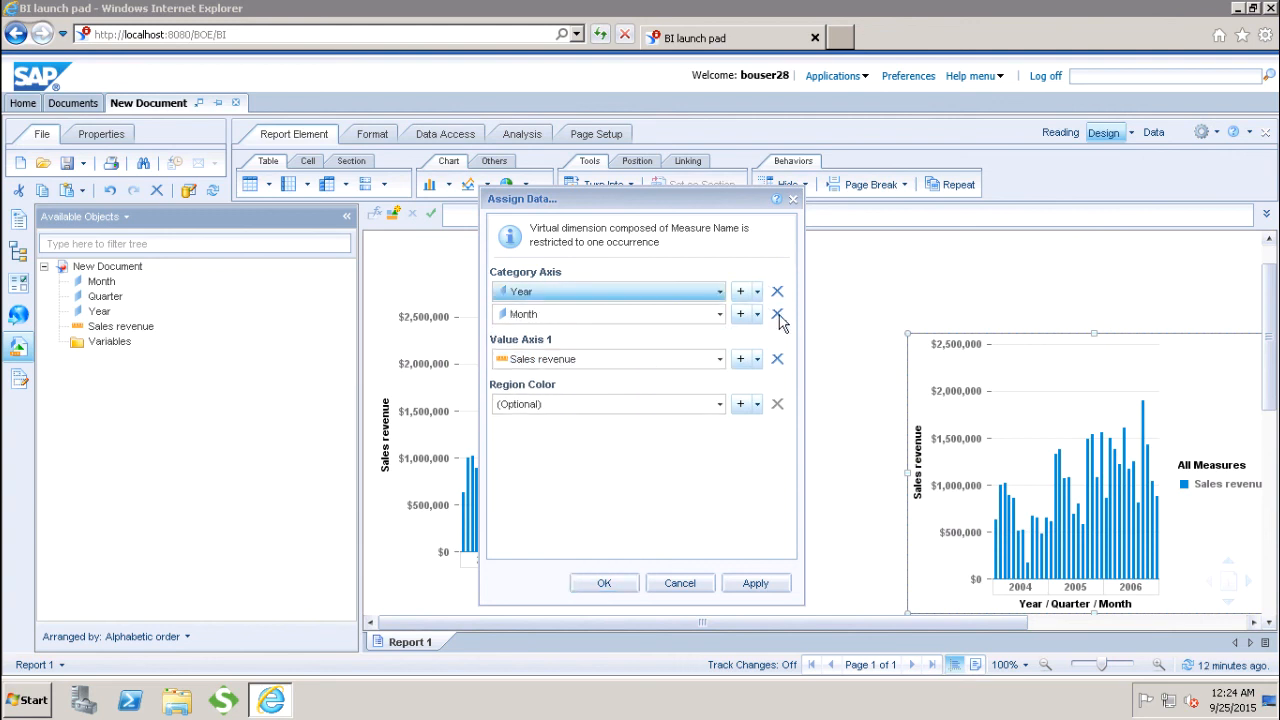
left_click(777, 314)
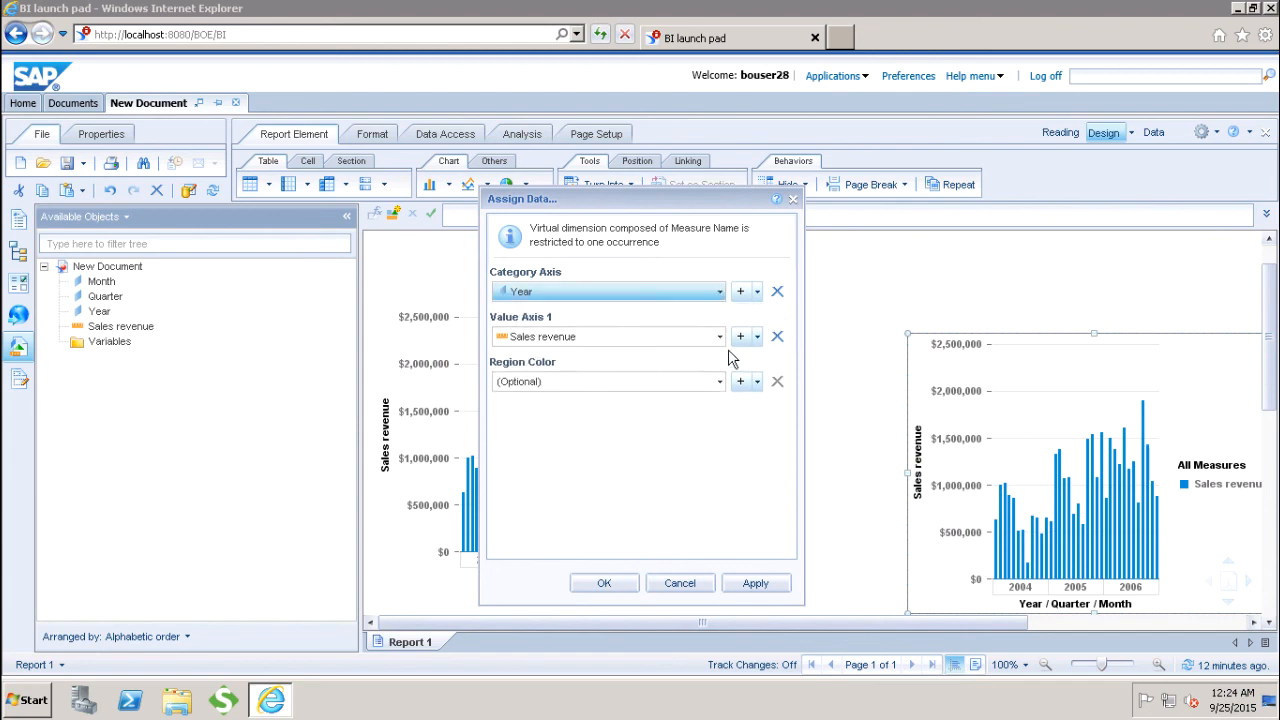
left_click(601, 583)
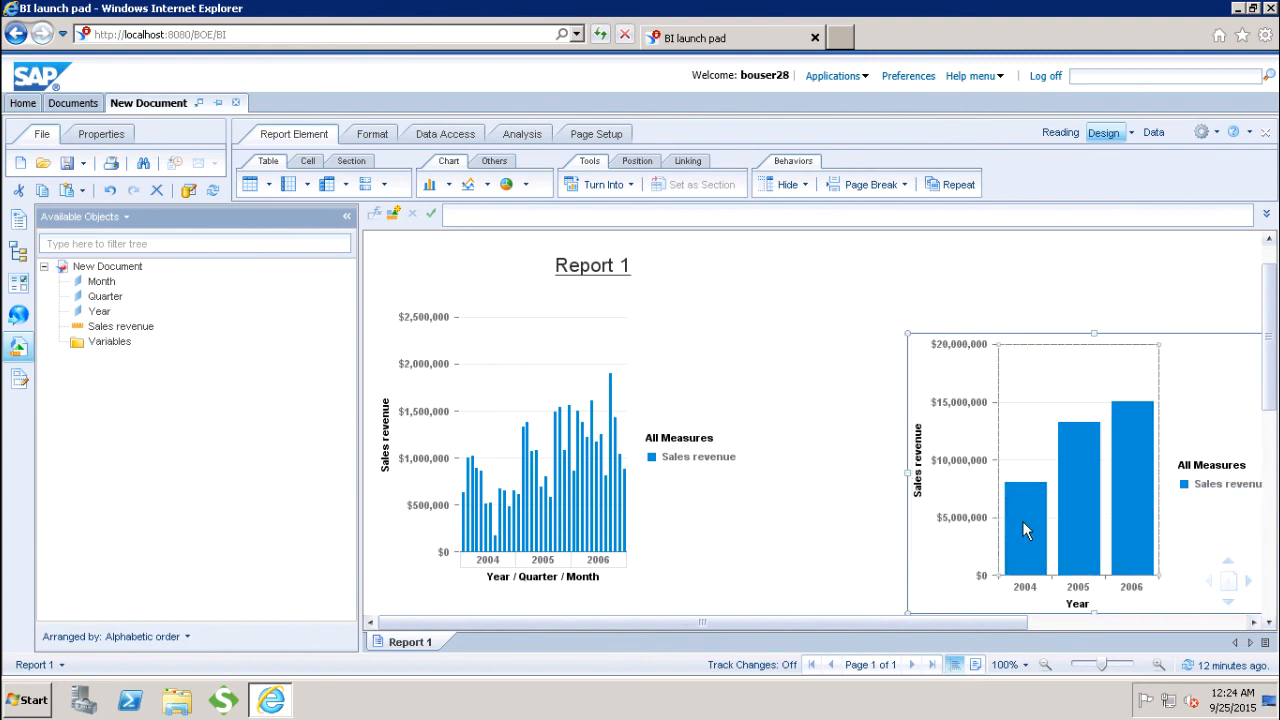
mouse_move(1022, 521)
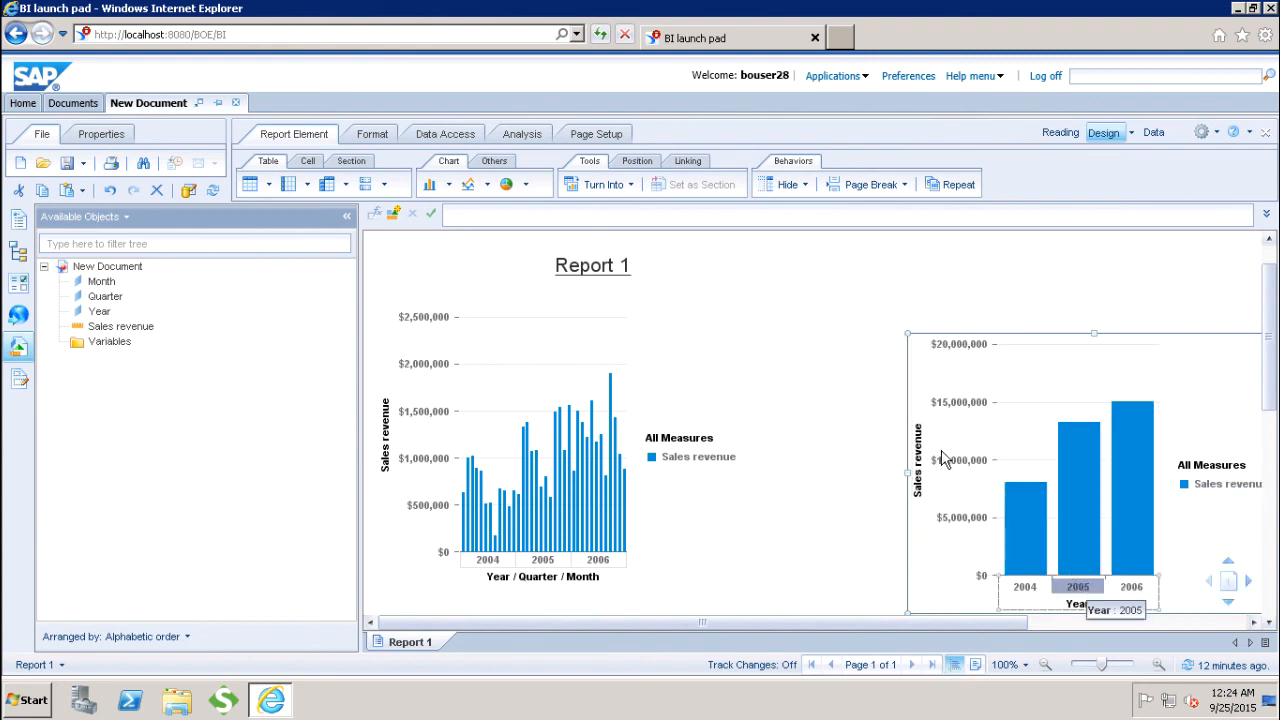